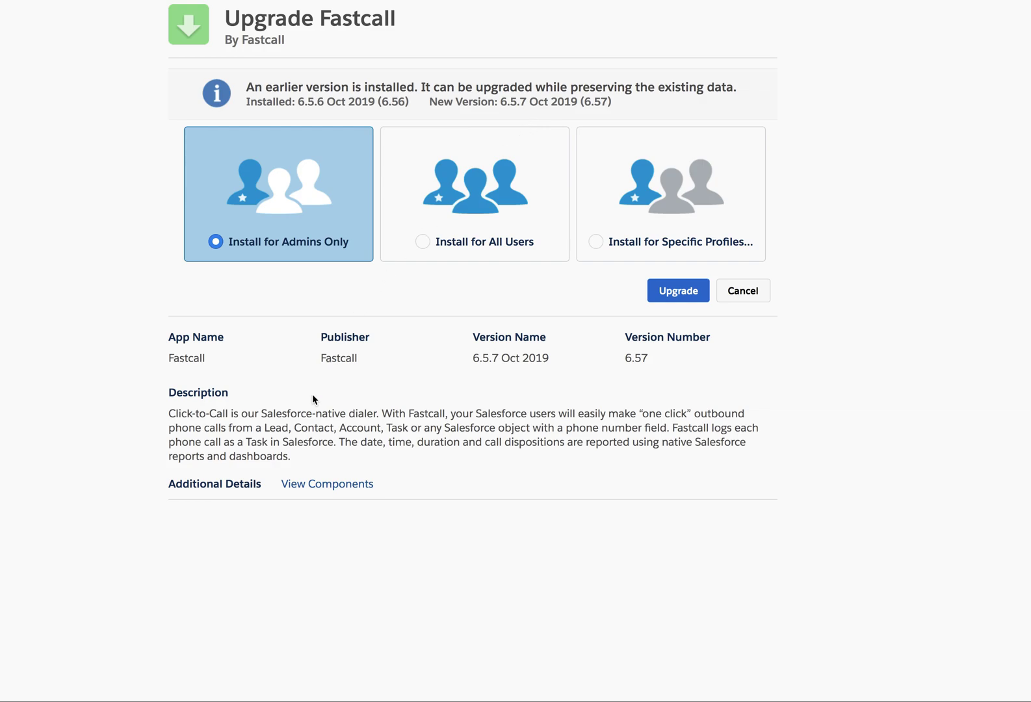
Step: Open the Fastcall upgrade's component list and examine the fields, pages and objects listed as unused components
click(333, 489)
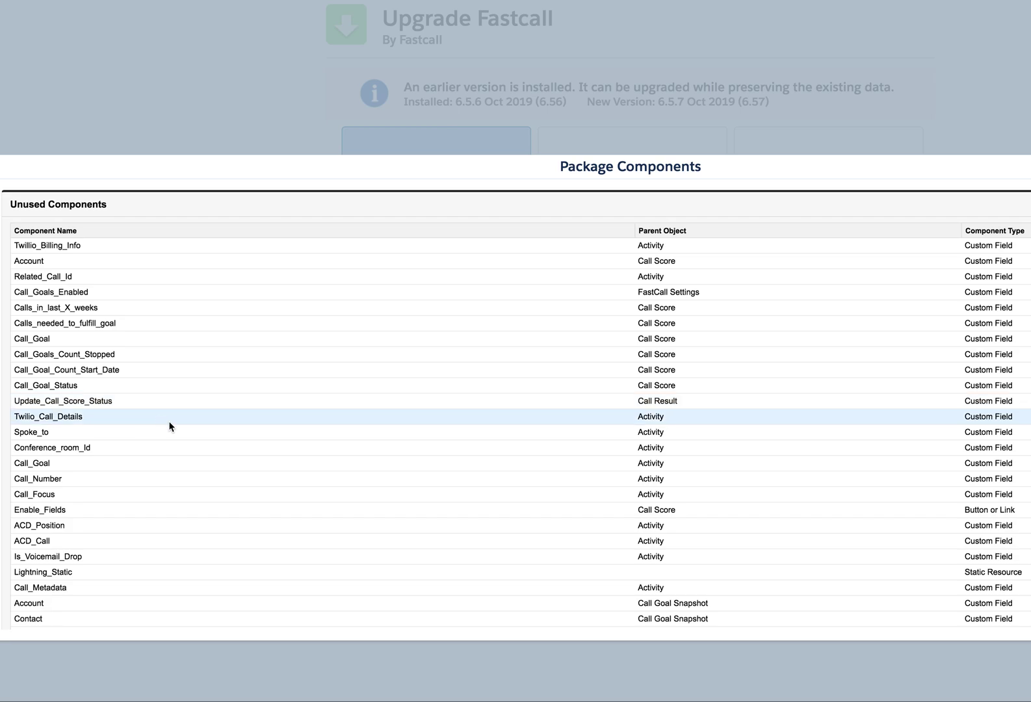
scroll(169, 423, down, 4)
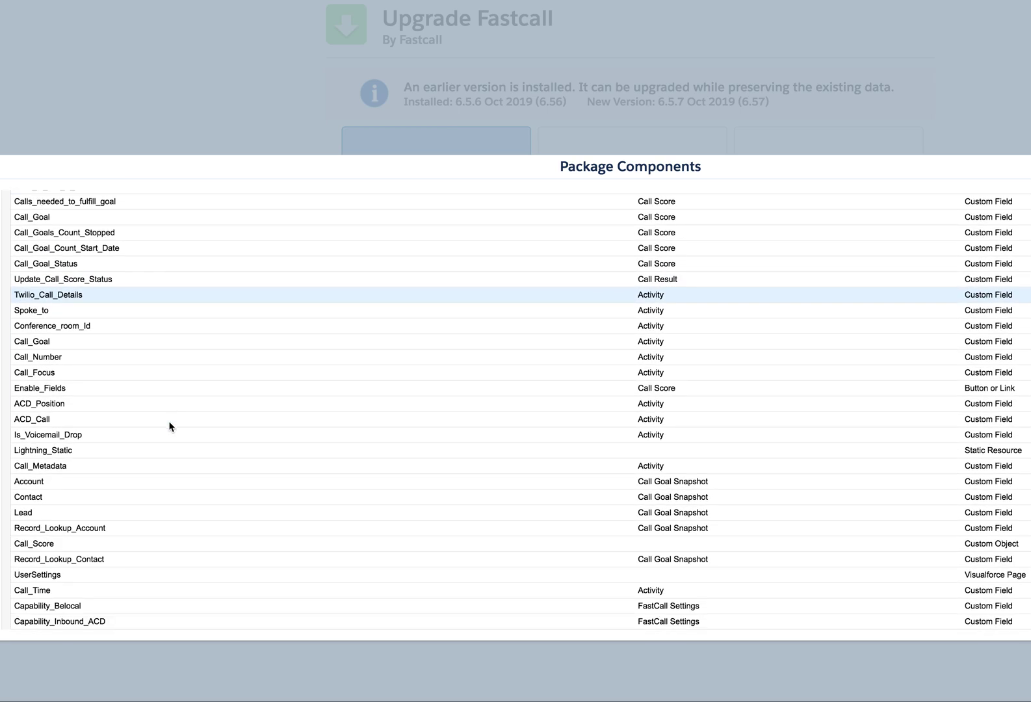
scroll(168, 421, up, 5)
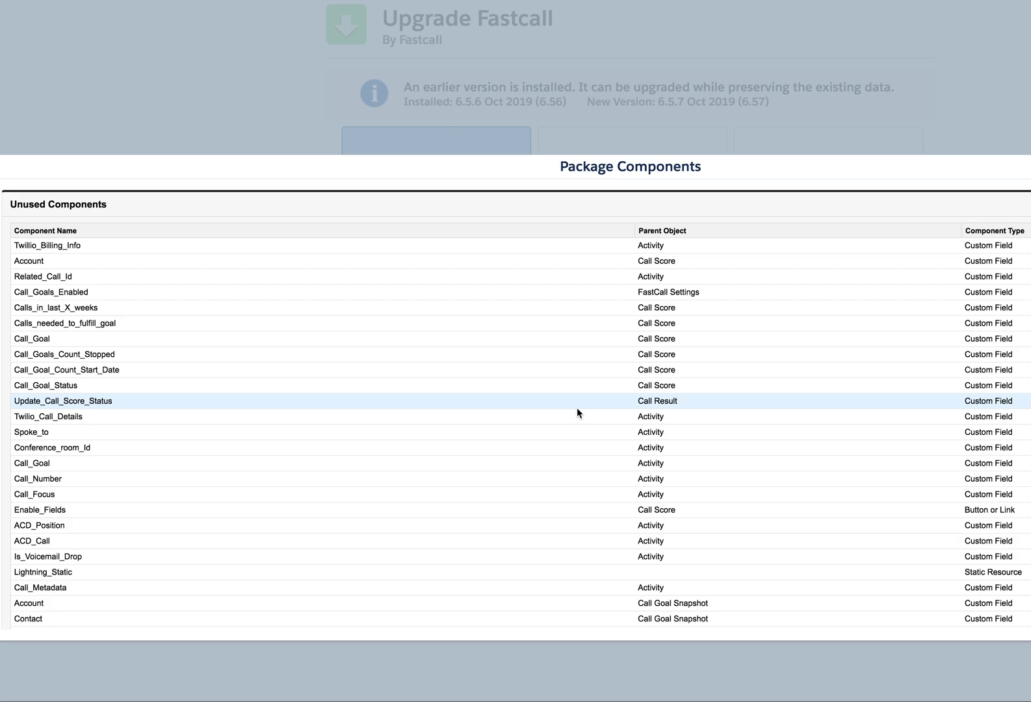
scroll(577, 409, down, 3)
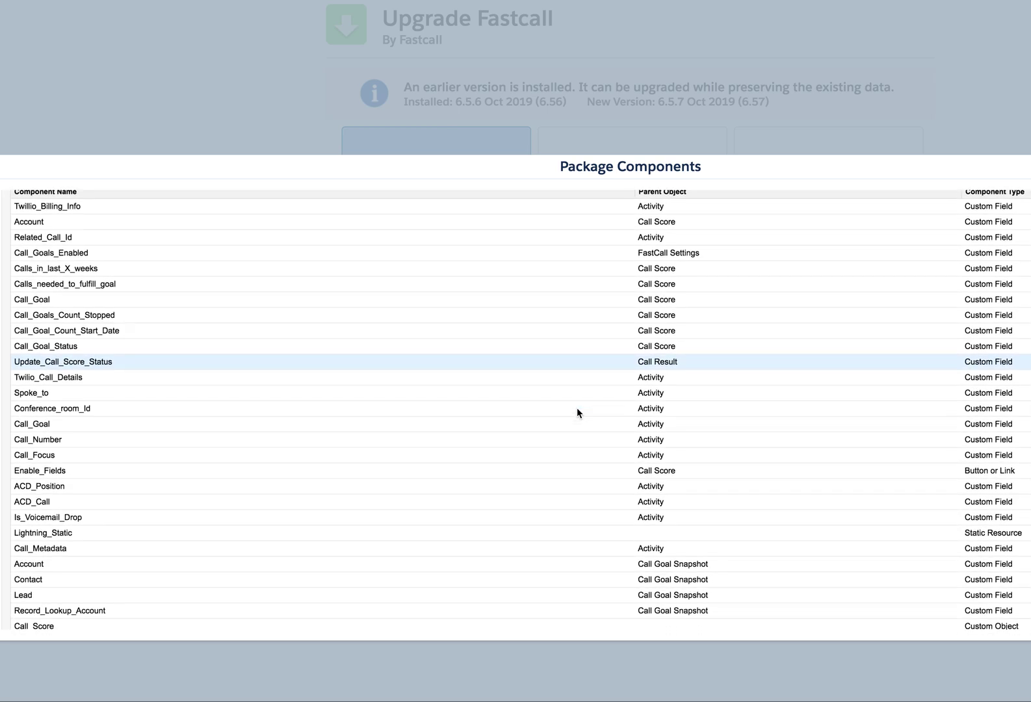
scroll(577, 412, down, 2)
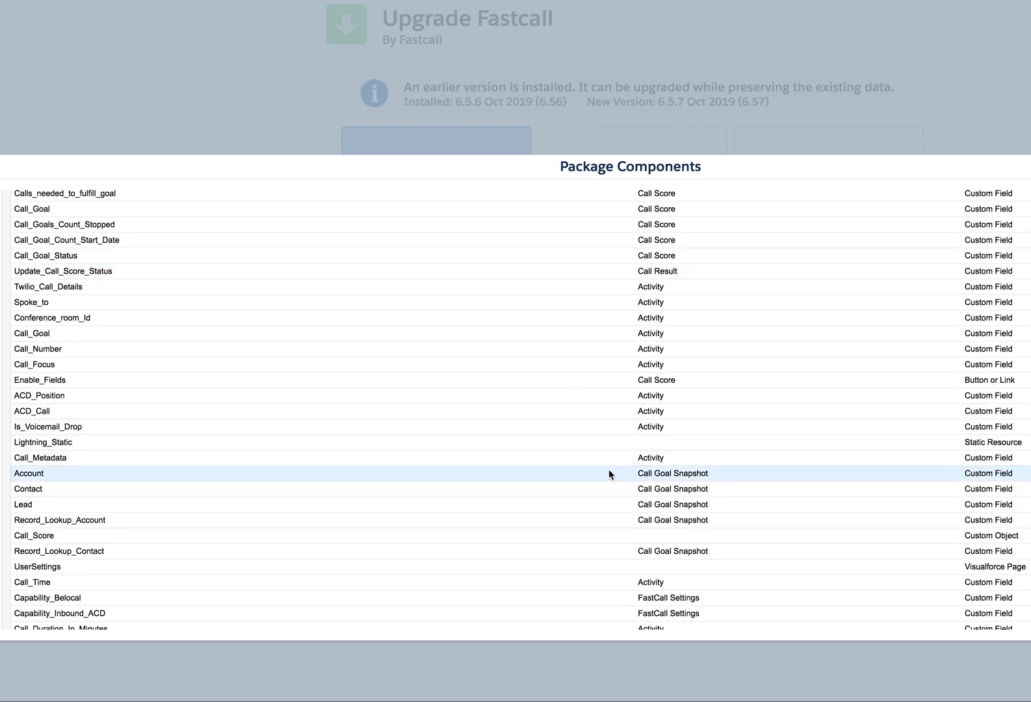
scroll(608, 469, down, 5)
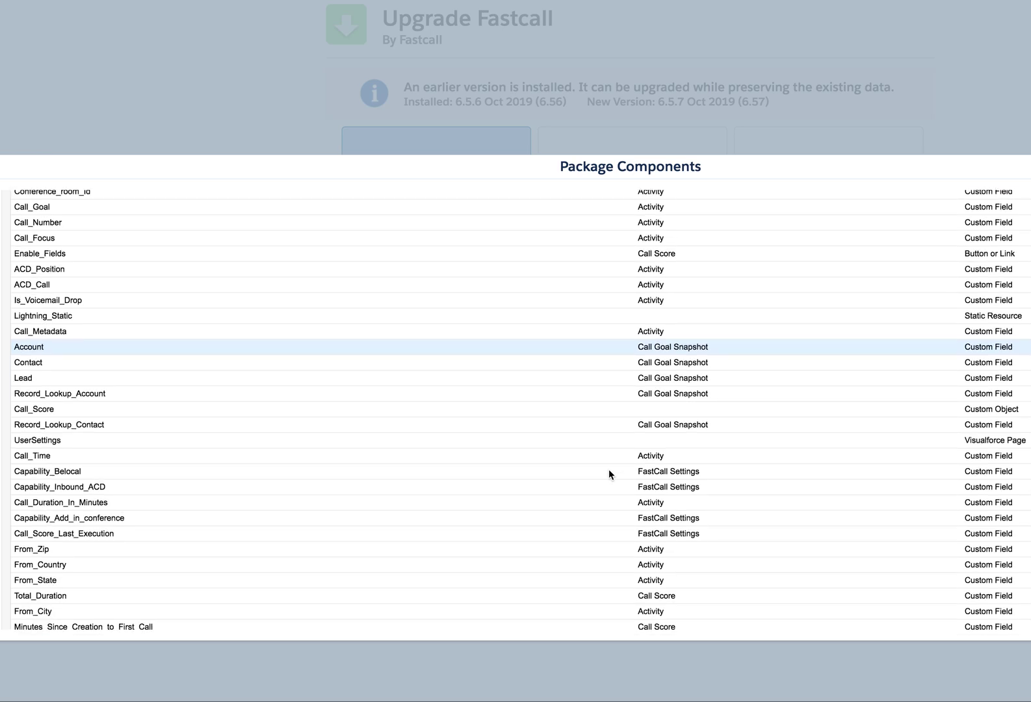
scroll(608, 470, down, 5)
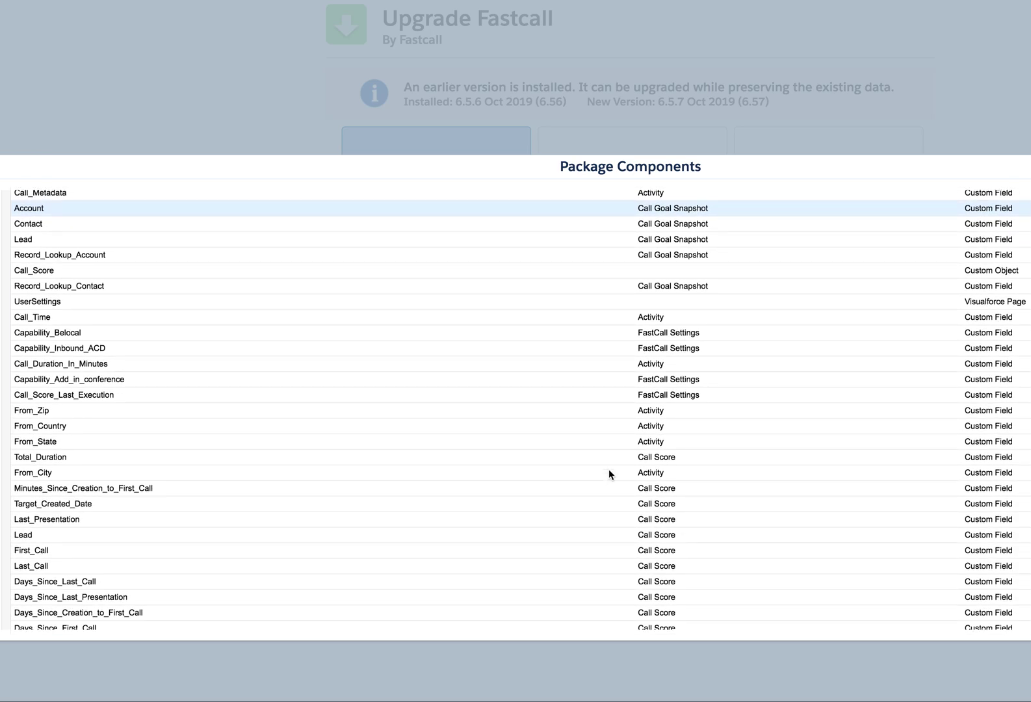
scroll(610, 469, down, 7)
scroll(609, 470, down, 5)
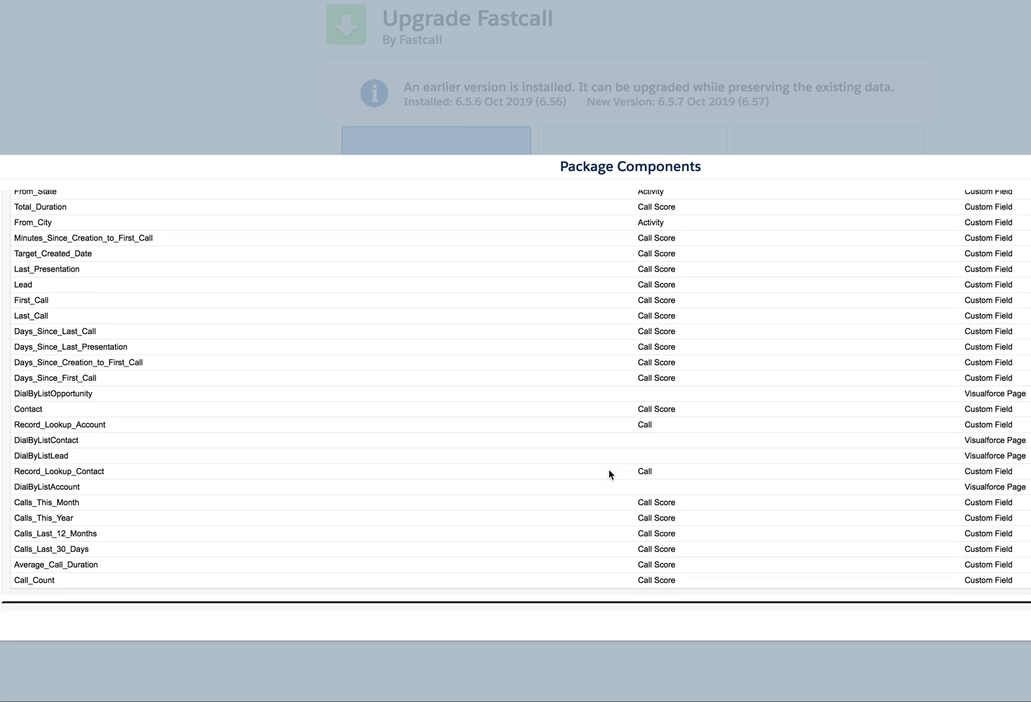
scroll(608, 469, down, 11)
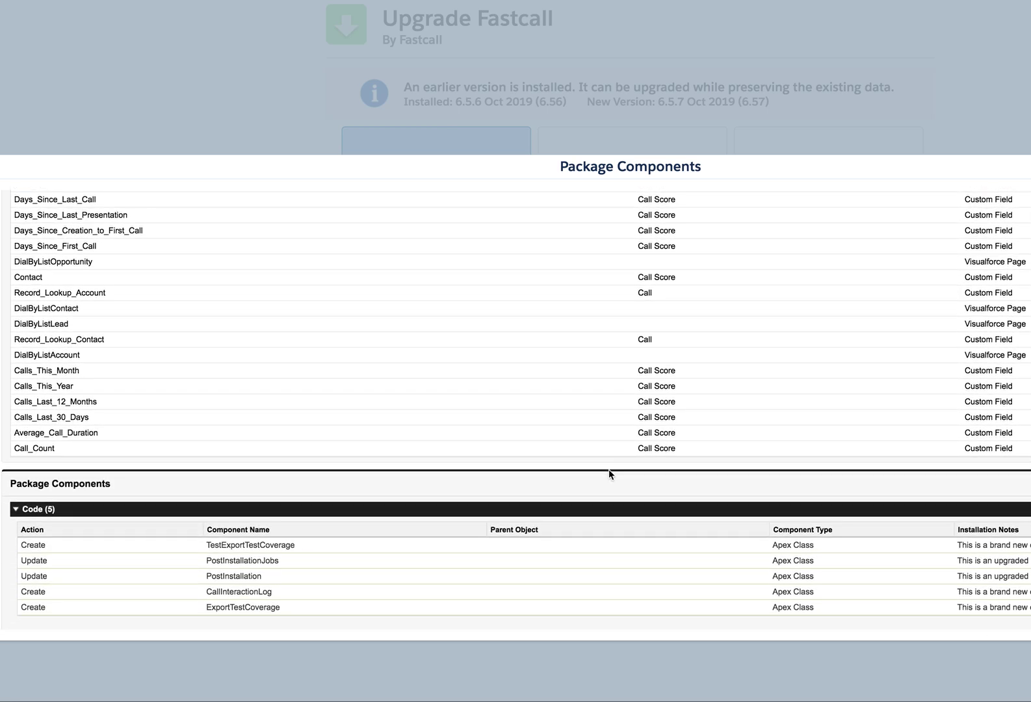
Step: Review the Code, Objects, Fields, Pages, Permission Sets, Custom Metadata and Resources sections for created or updated components, and close the component list
scroll(608, 474, down, 1)
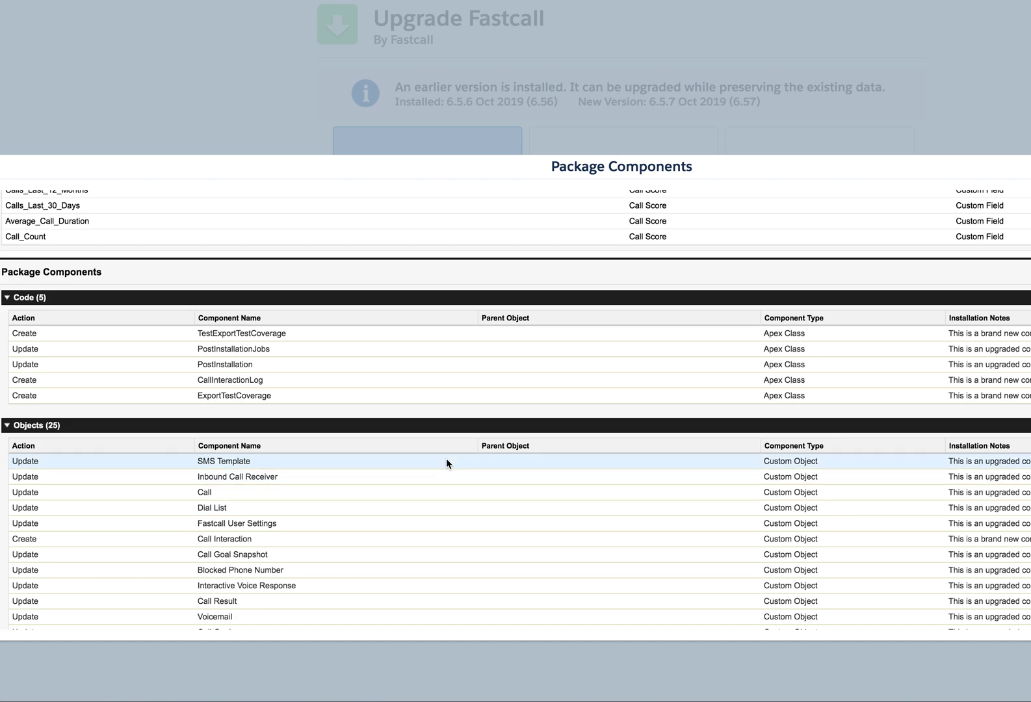
scroll(408, 463, down, 2)
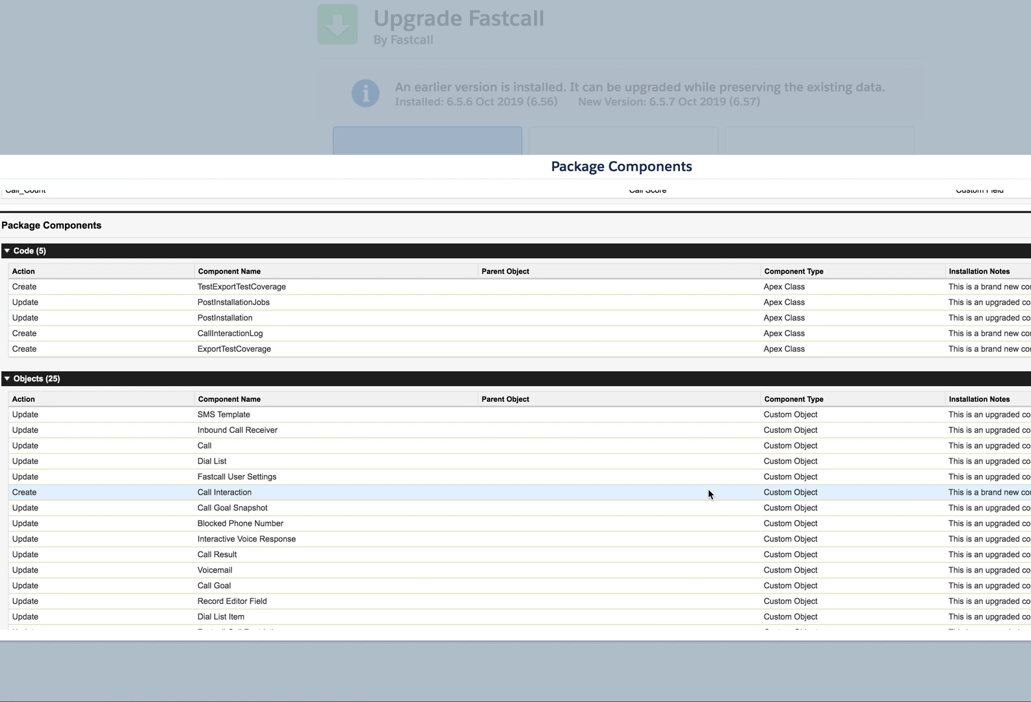
scroll(708, 491, down, 5)
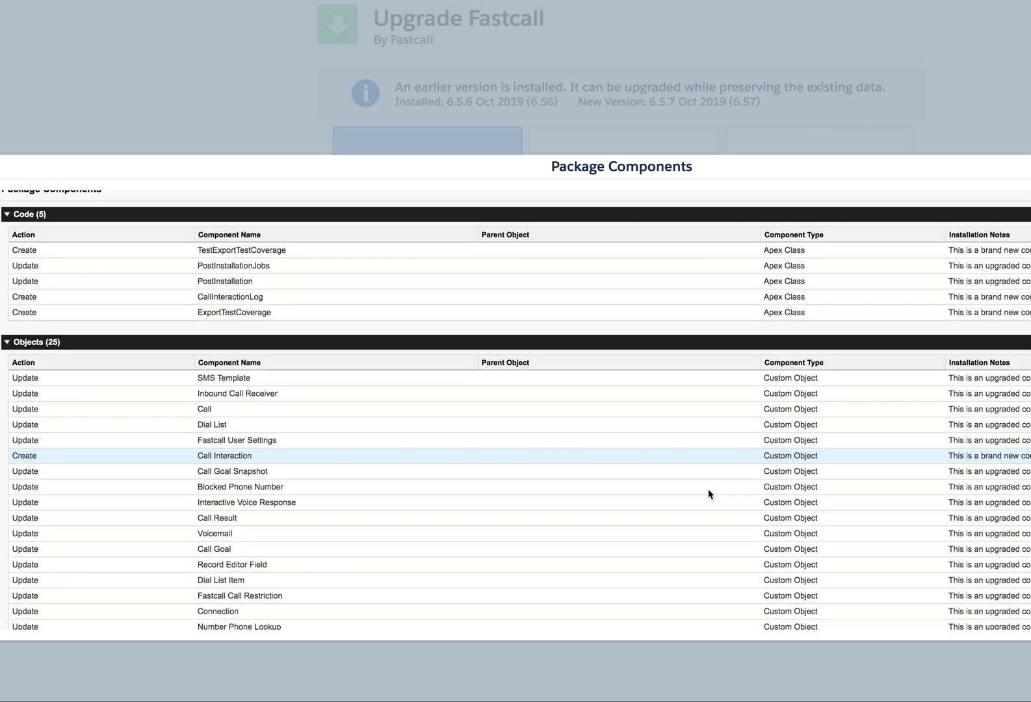
scroll(708, 490, down, 4)
scroll(708, 490, up, 3)
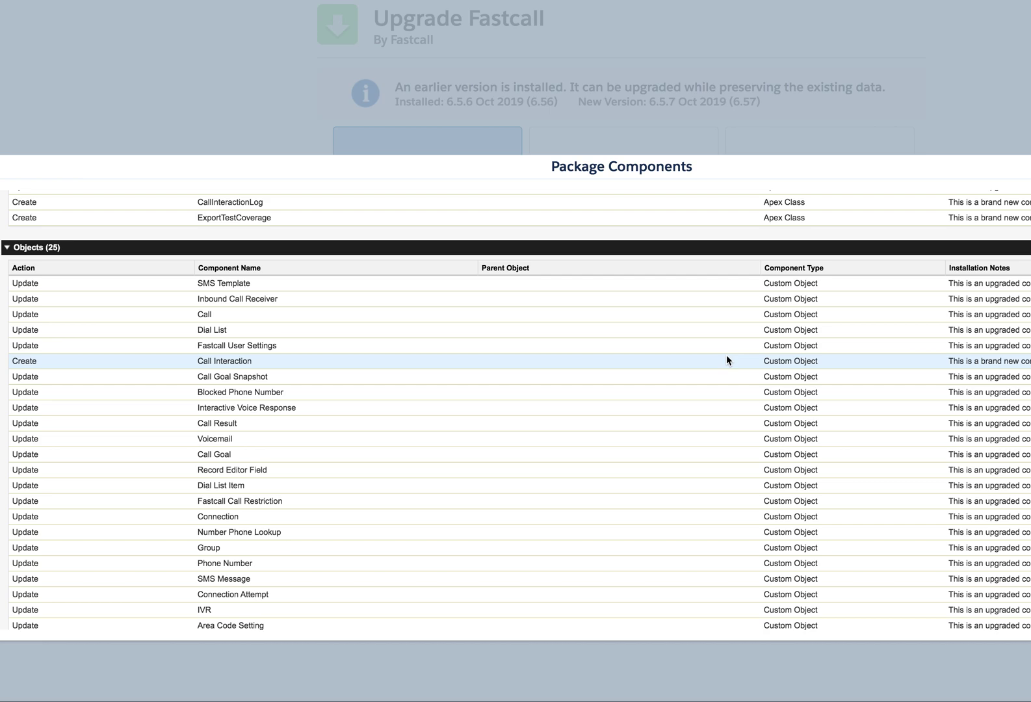
scroll(727, 356, down, 8)
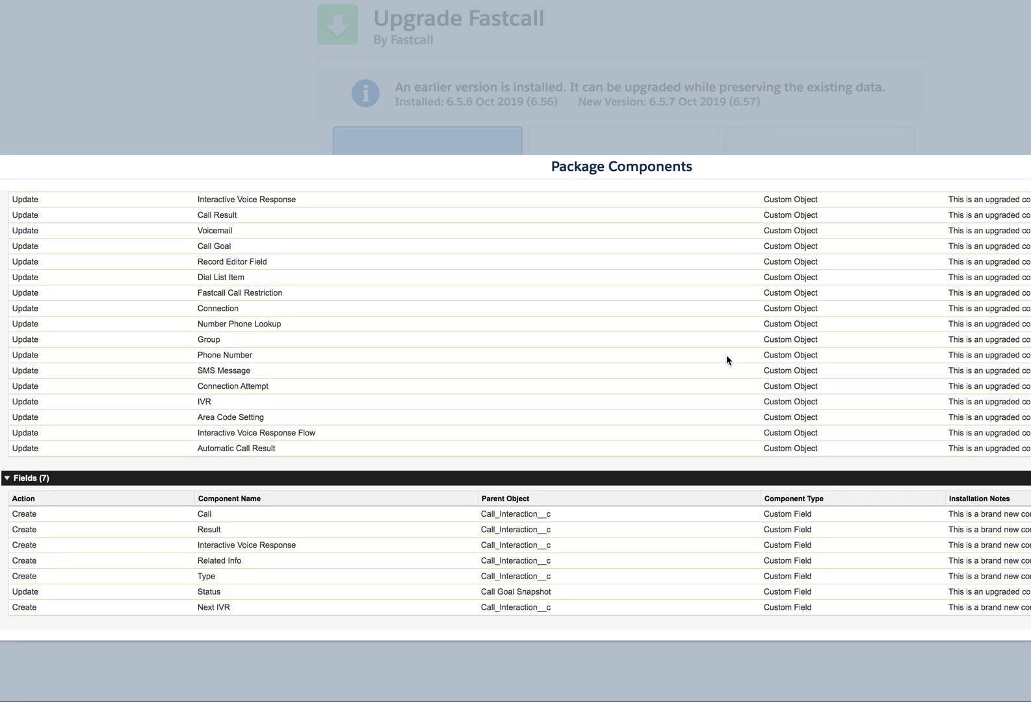
scroll(726, 355, down, 4)
scroll(726, 355, down, 1)
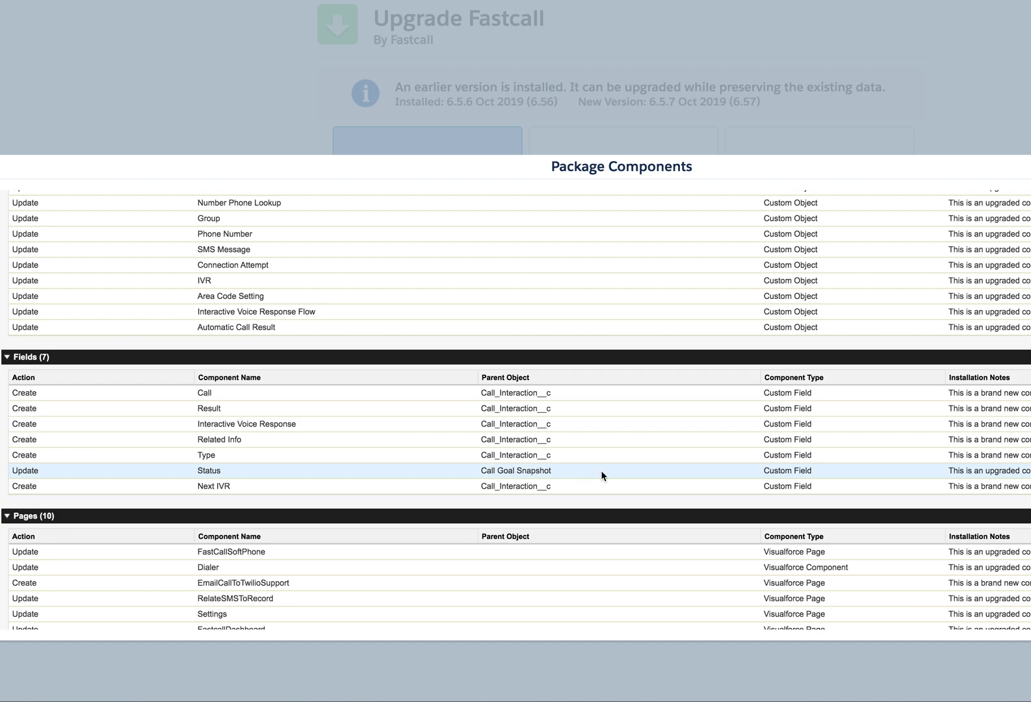
scroll(600, 470, down, 5)
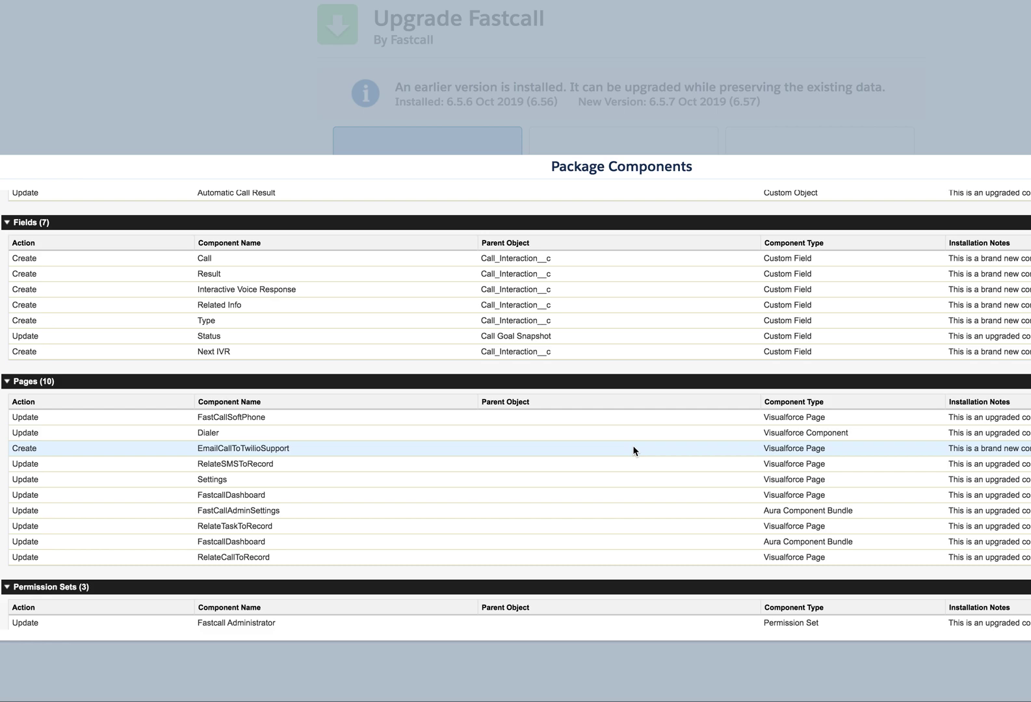
scroll(634, 450, down, 7)
scroll(634, 450, down, 2)
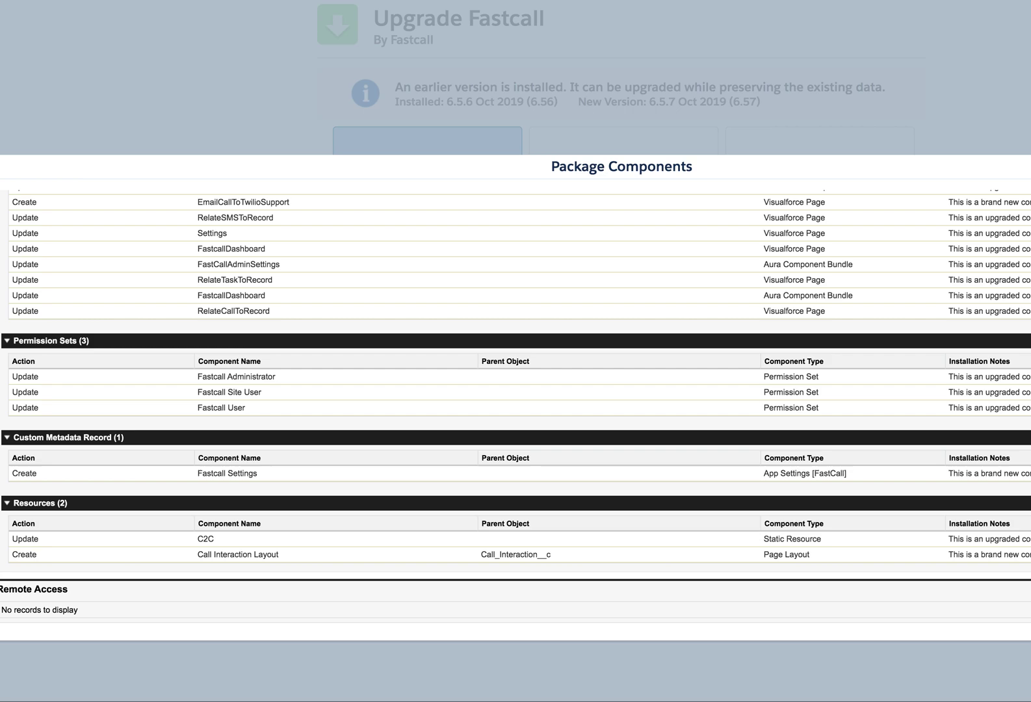
key(Escape)
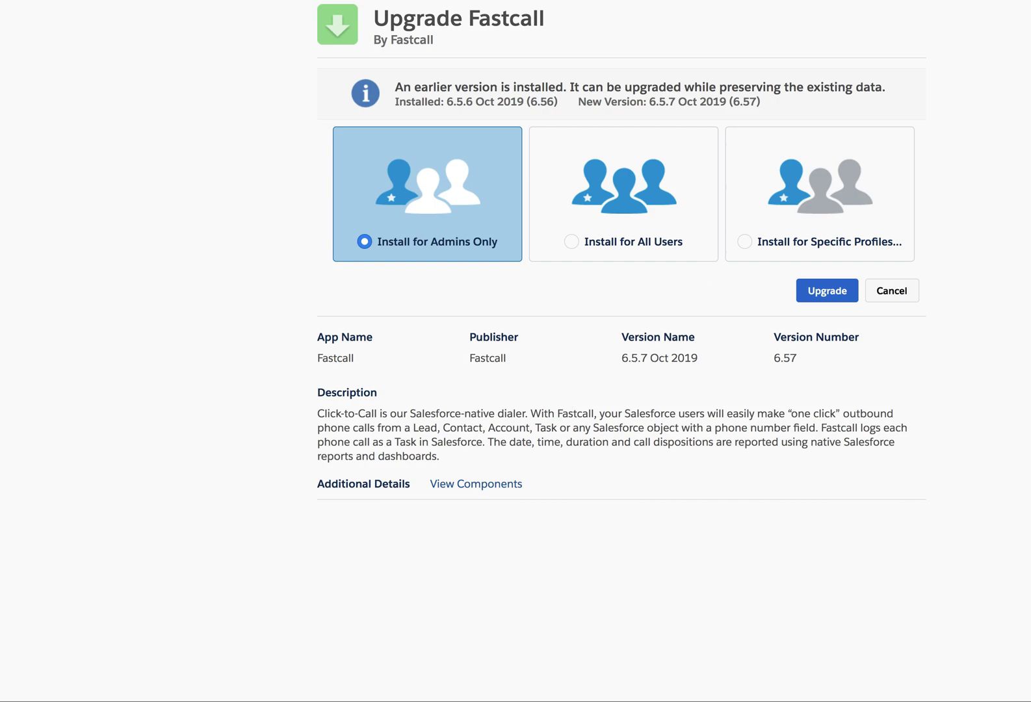
click(826, 291)
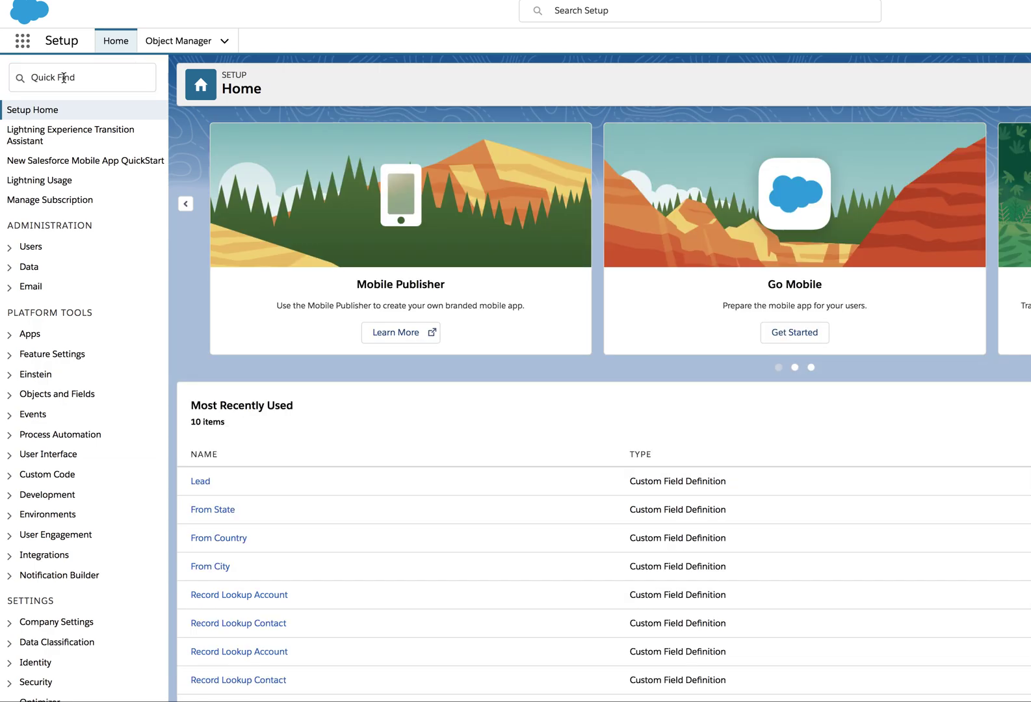
Step: Find Installed Packages in Setup by searching for "pack" and open the Fastcall package's details
click(64, 78)
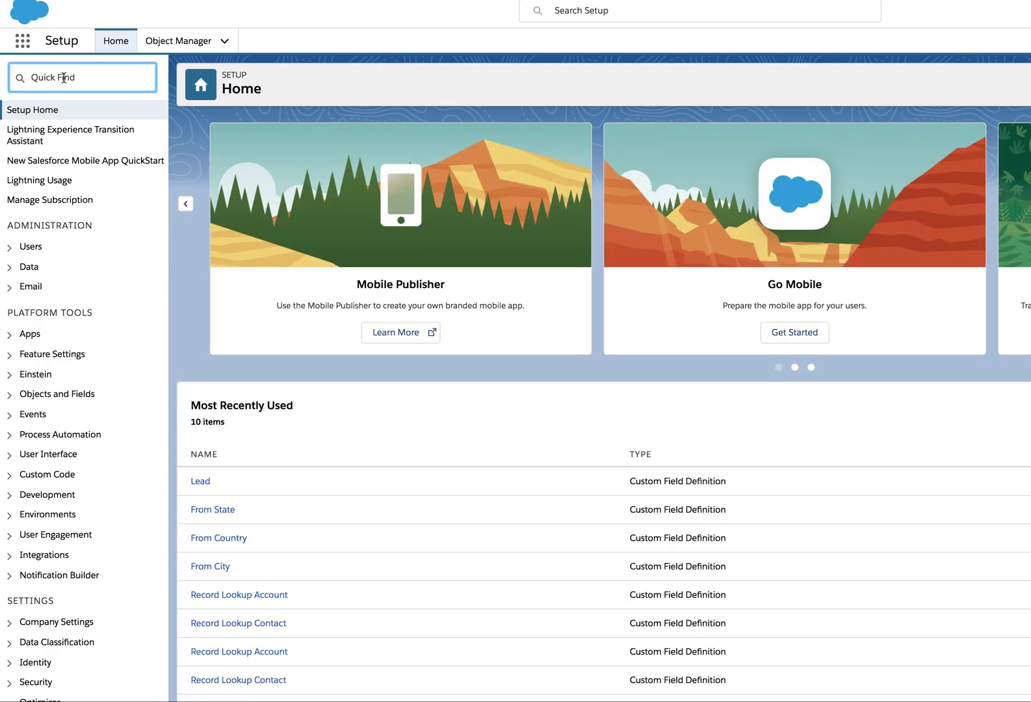
text(pack)
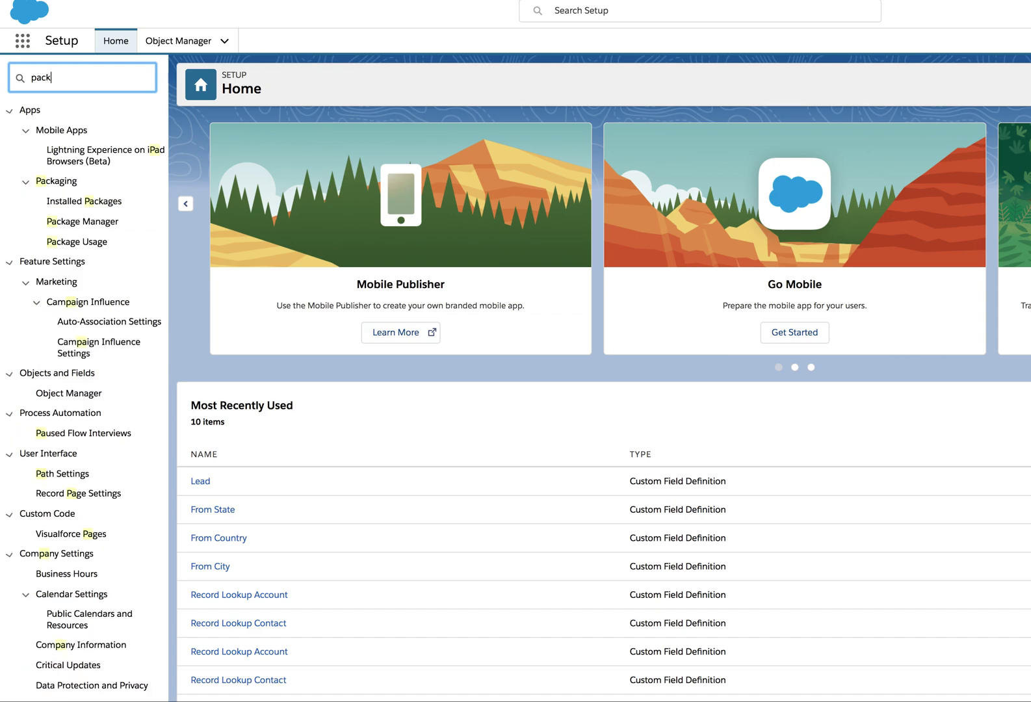
click(85, 156)
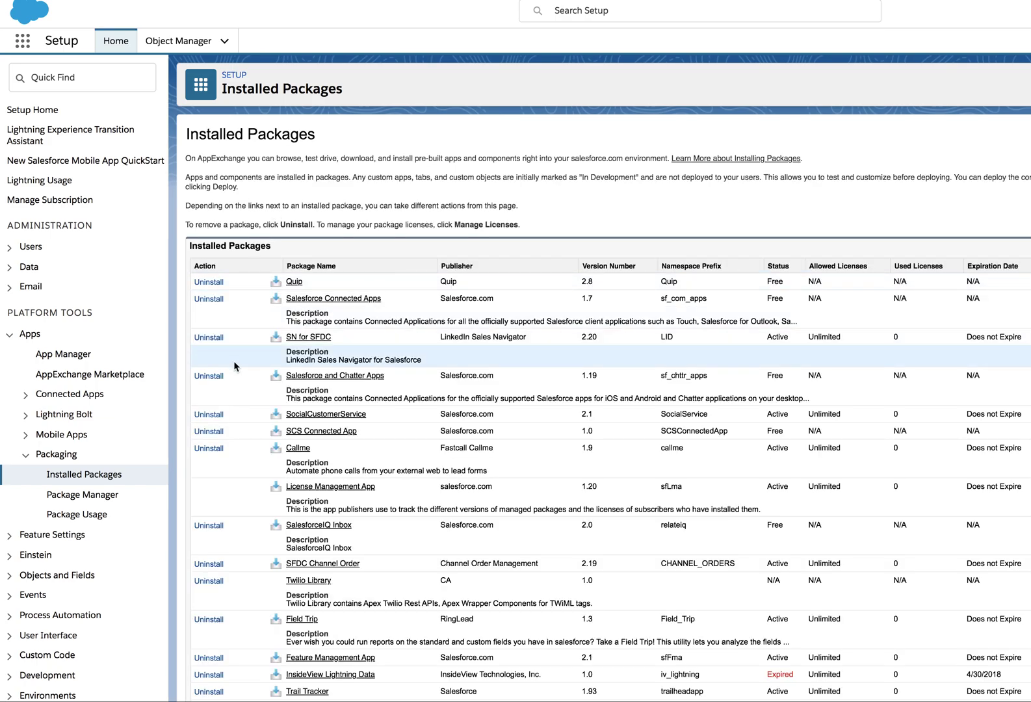
scroll(235, 365, down, 1)
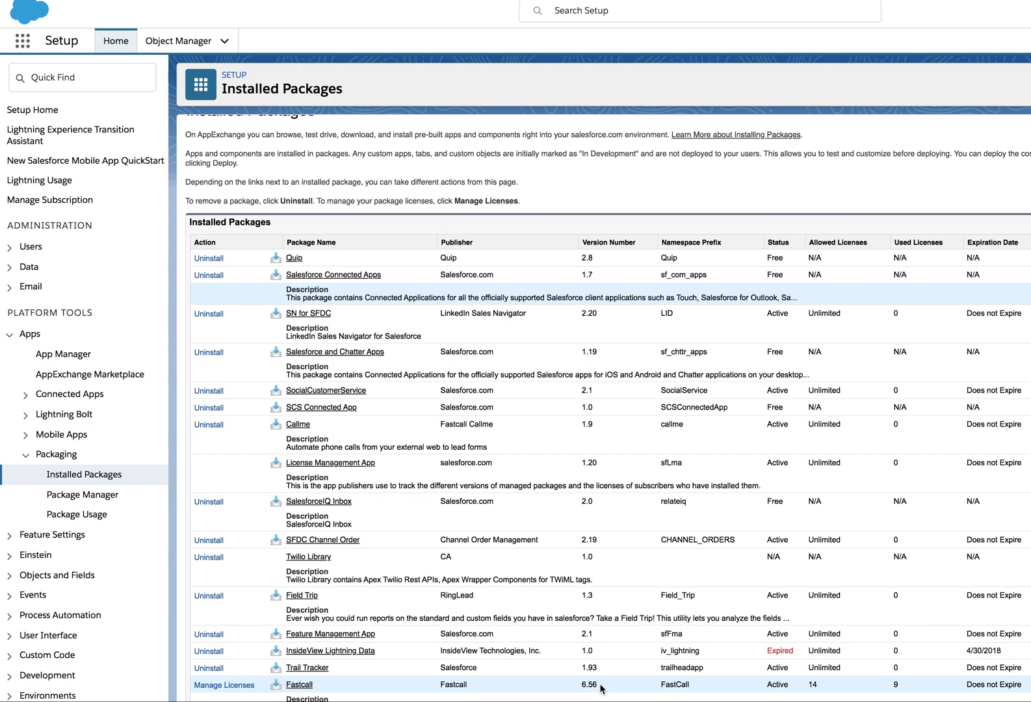
click(300, 686)
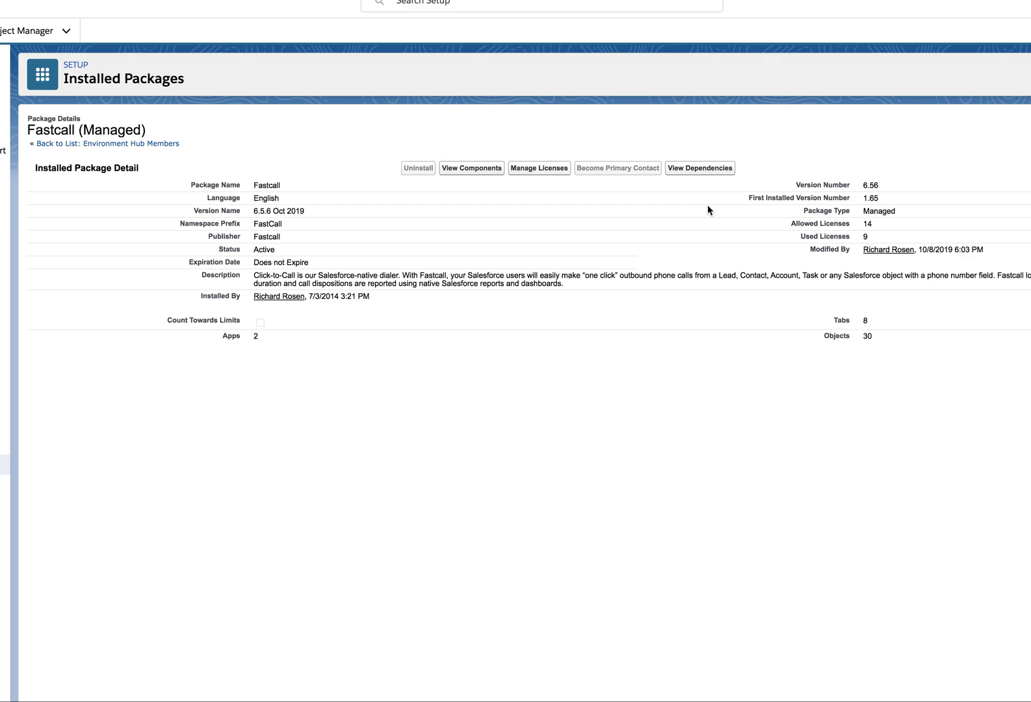
Step: Show the installed Fastcall package's components and look through its unused components and full package component list
click(473, 170)
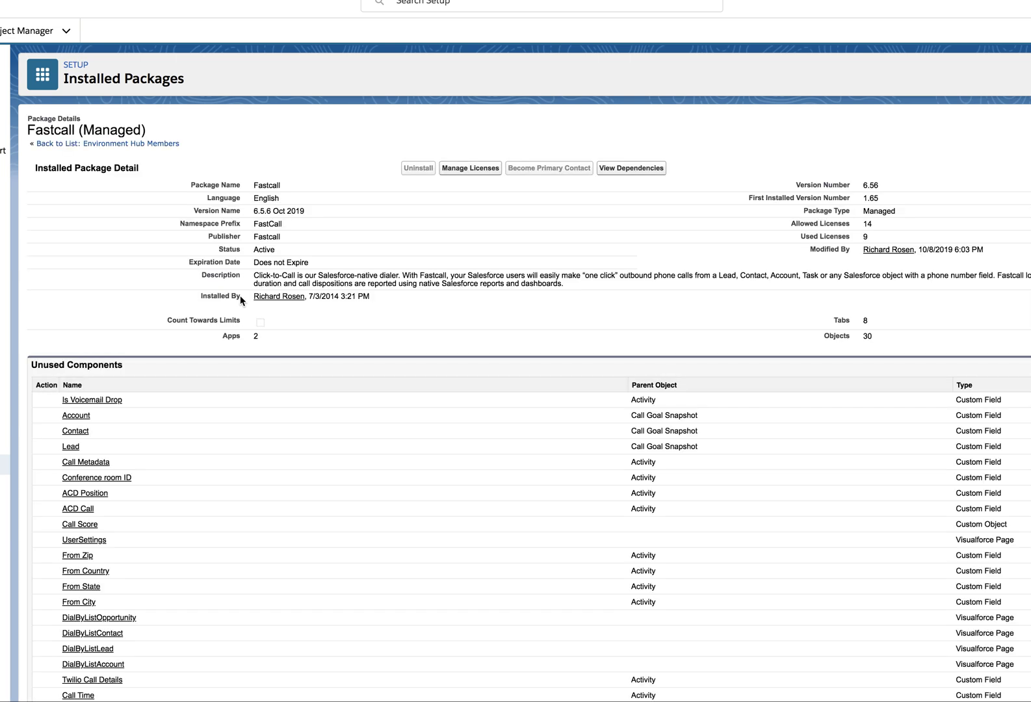
scroll(255, 476, down, 10)
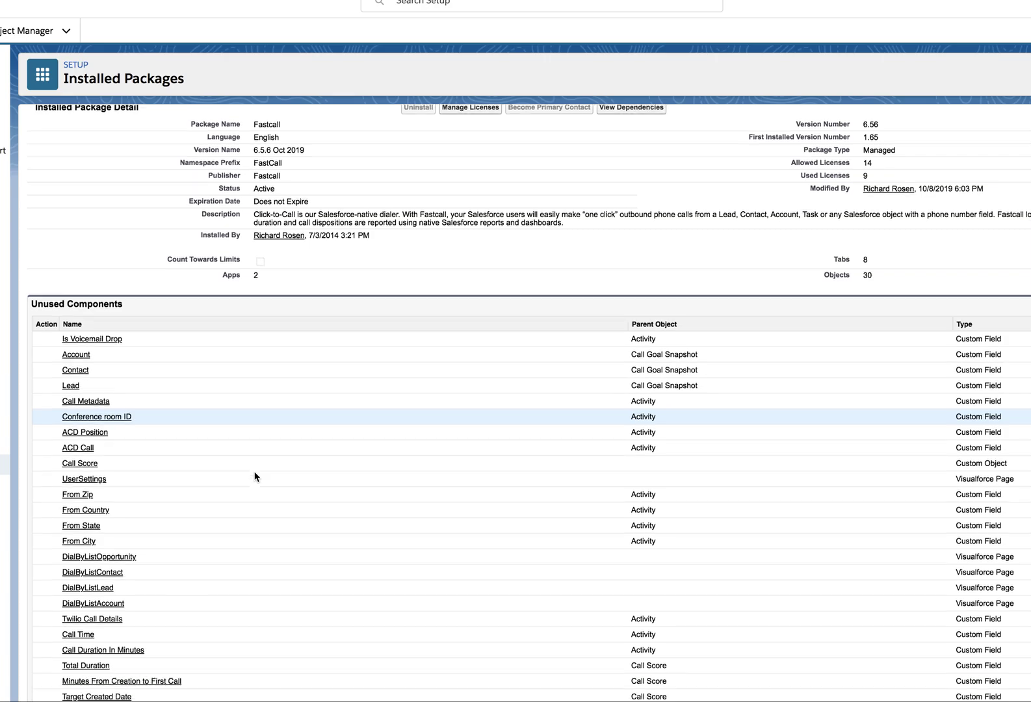
scroll(255, 476, down, 20)
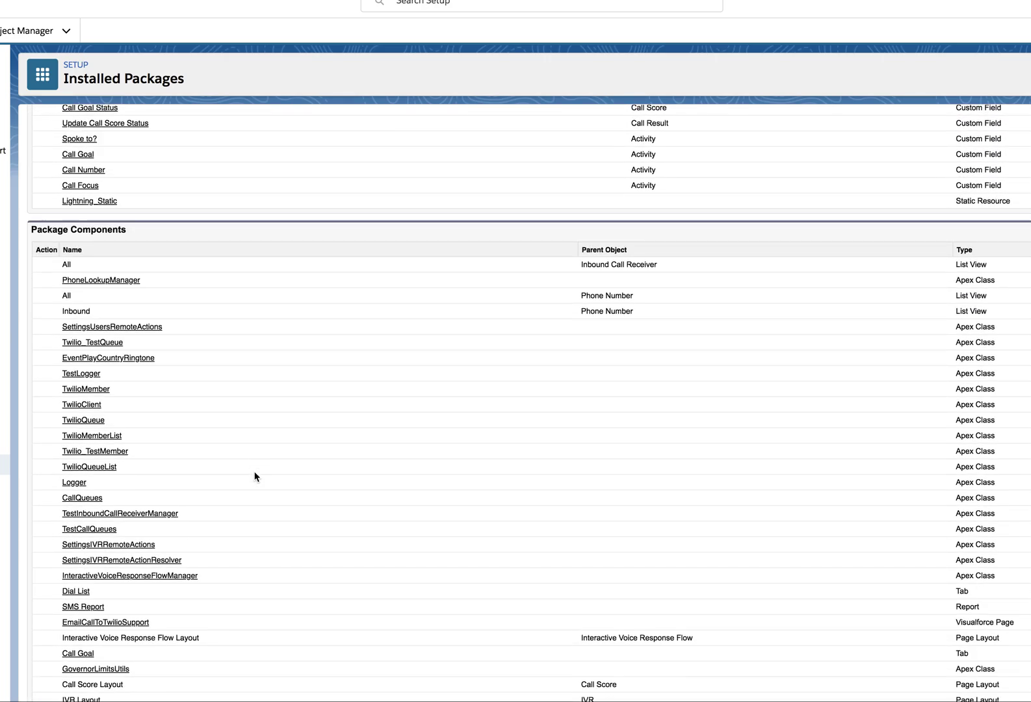
scroll(255, 476, down, 20)
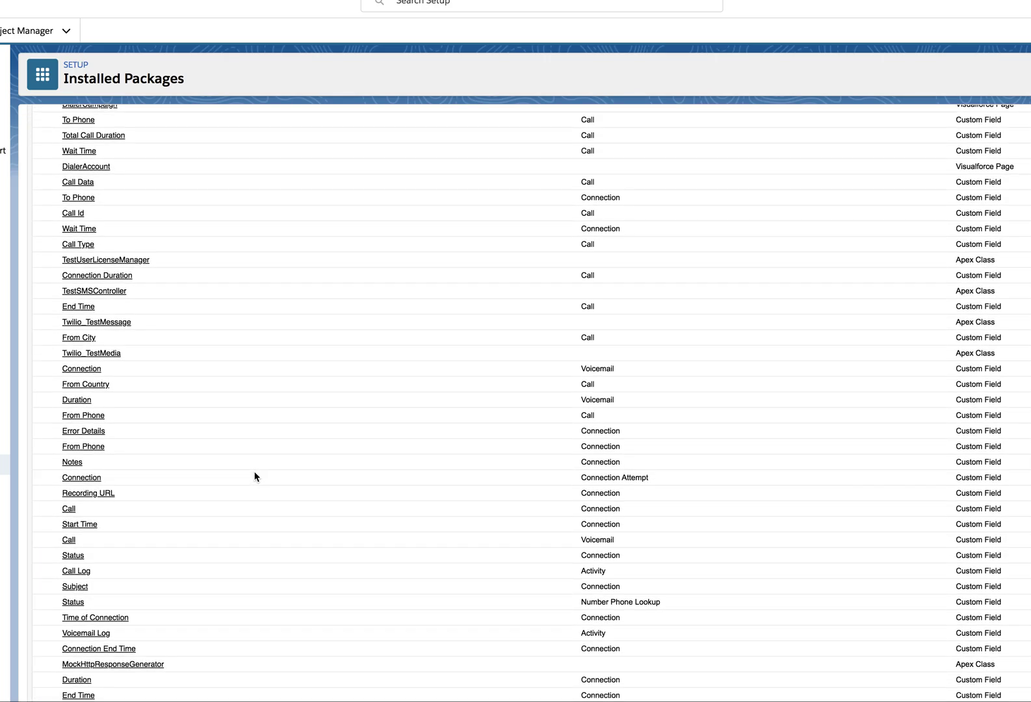
scroll(254, 476, down, 20)
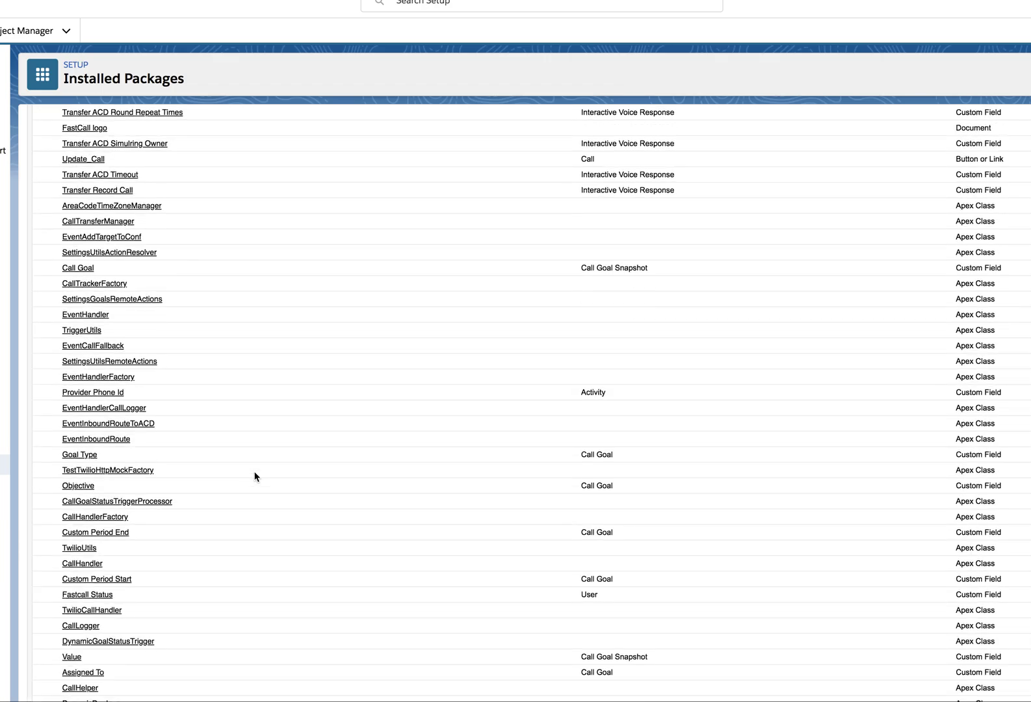
scroll(254, 477, down, 20)
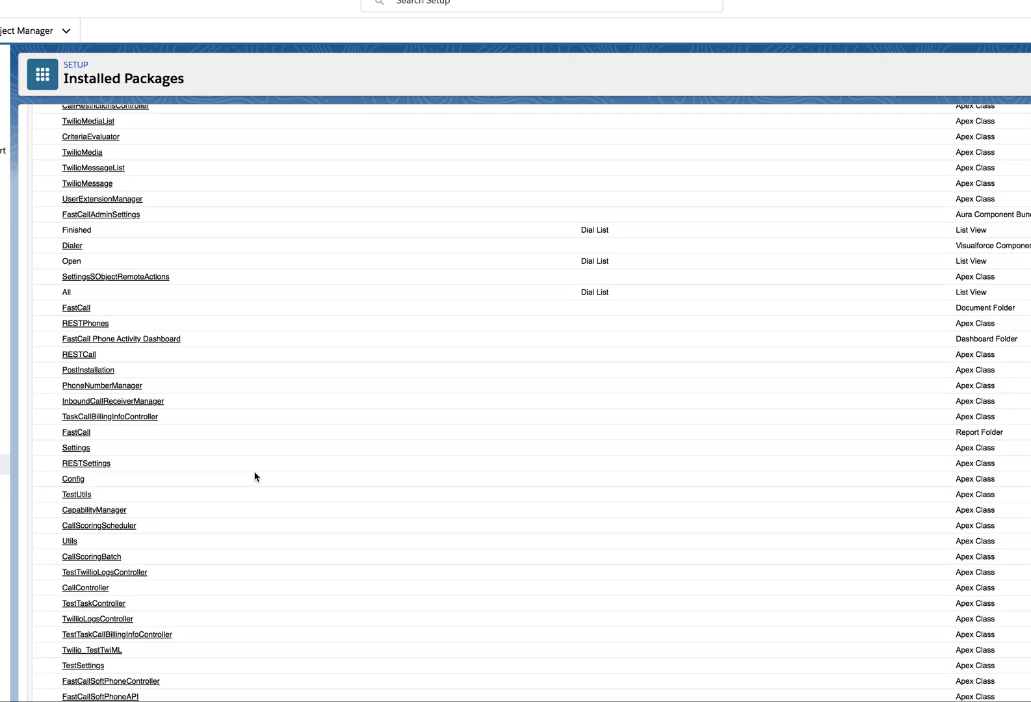
scroll(255, 476, down, 20)
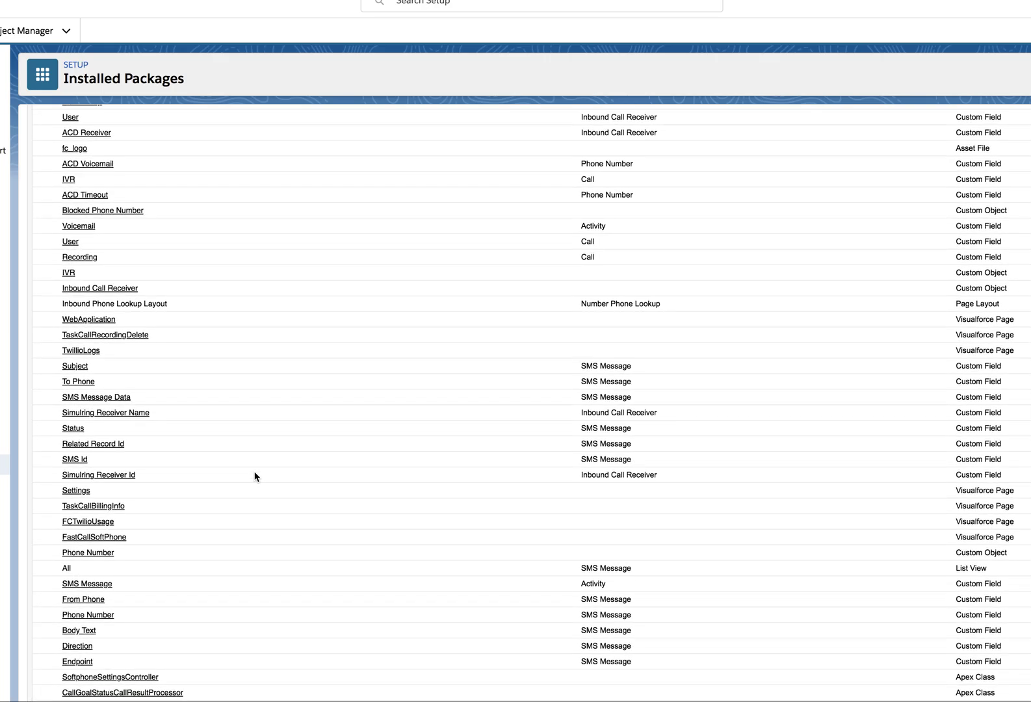
scroll(254, 476, down, 20)
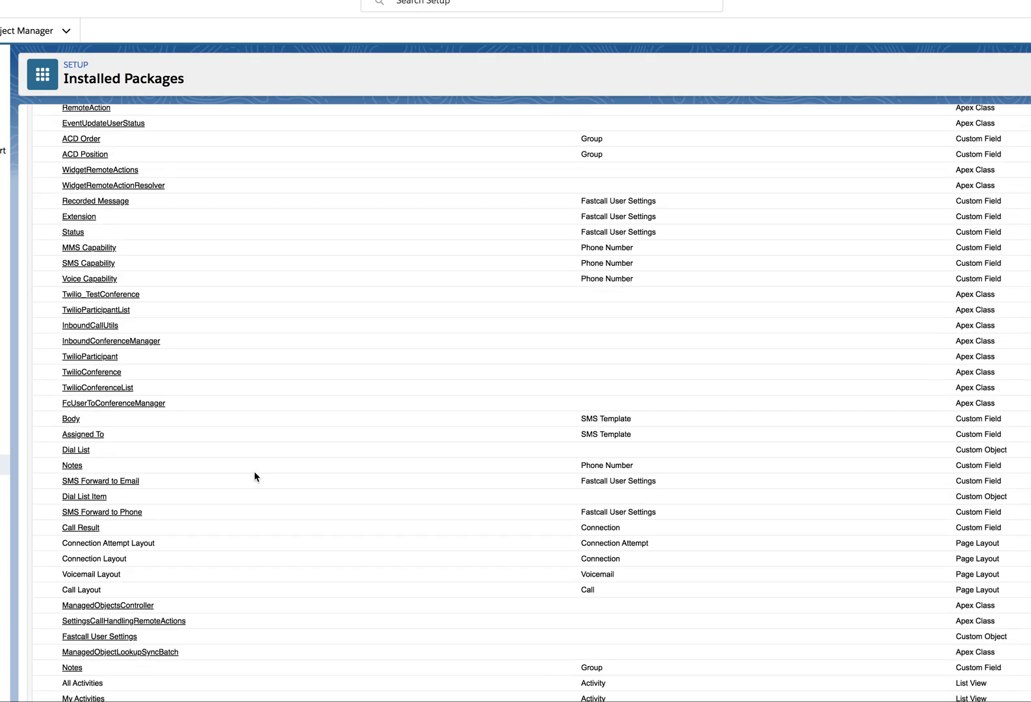
scroll(255, 476, down, 20)
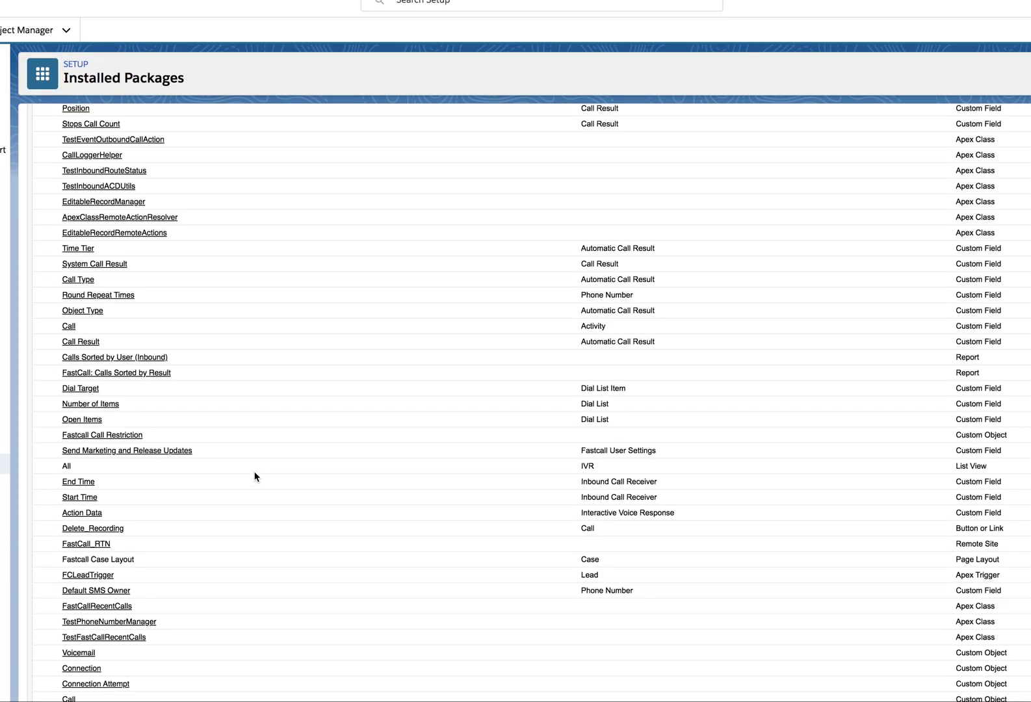
scroll(255, 476, down, 20)
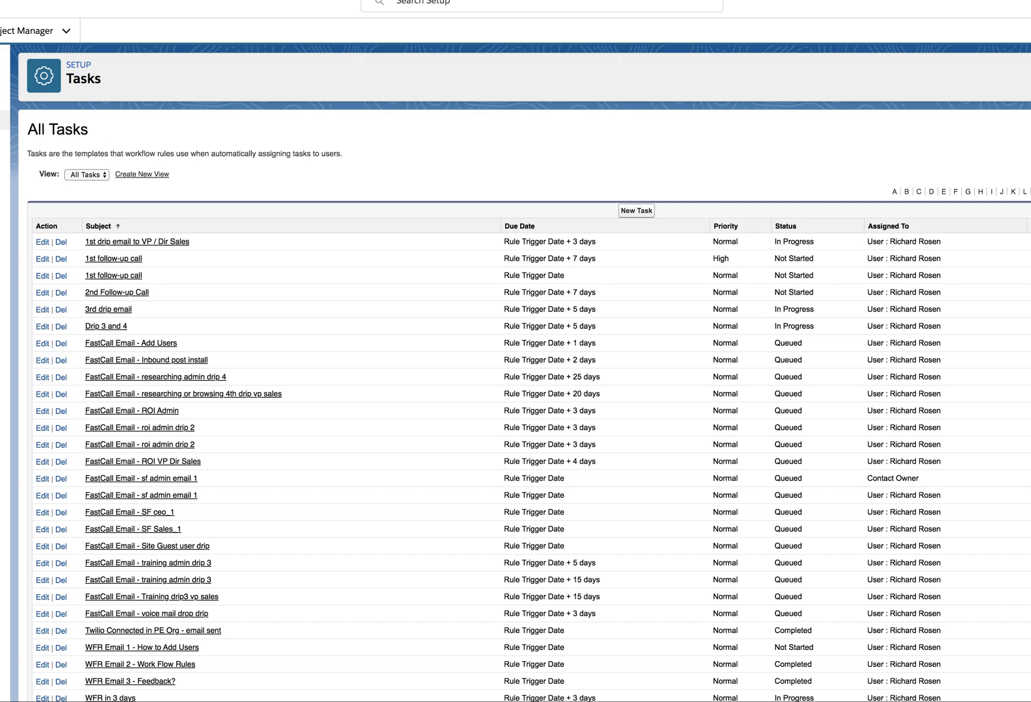
Step: Find the Task object in the Object Manager list and open it
click(23, 31)
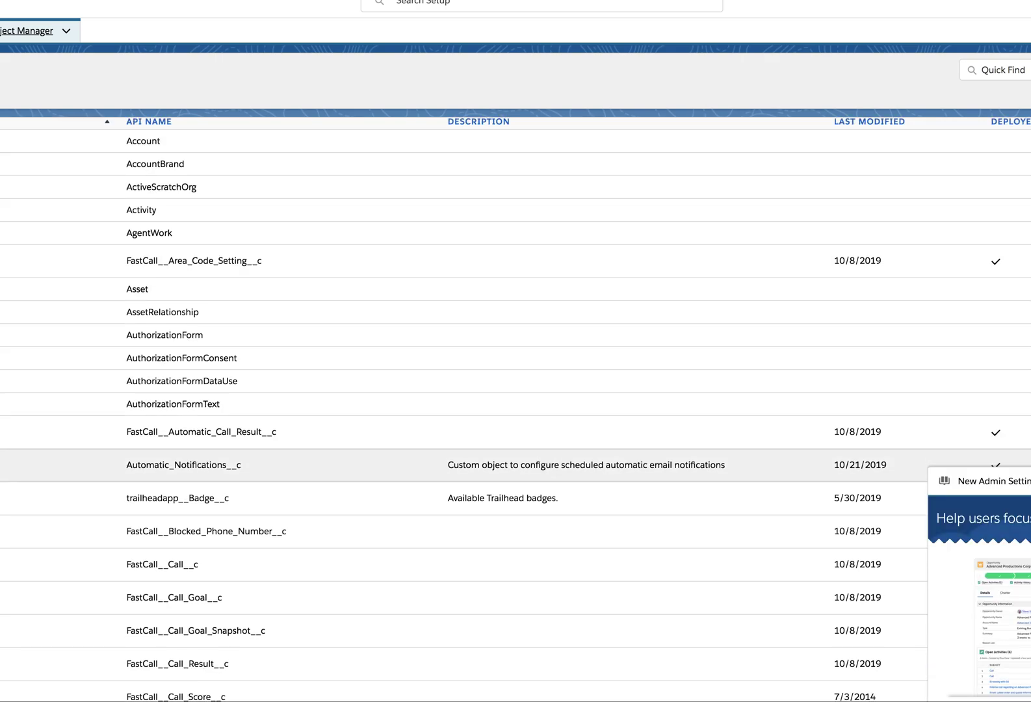
scroll(260, 455, down, 1)
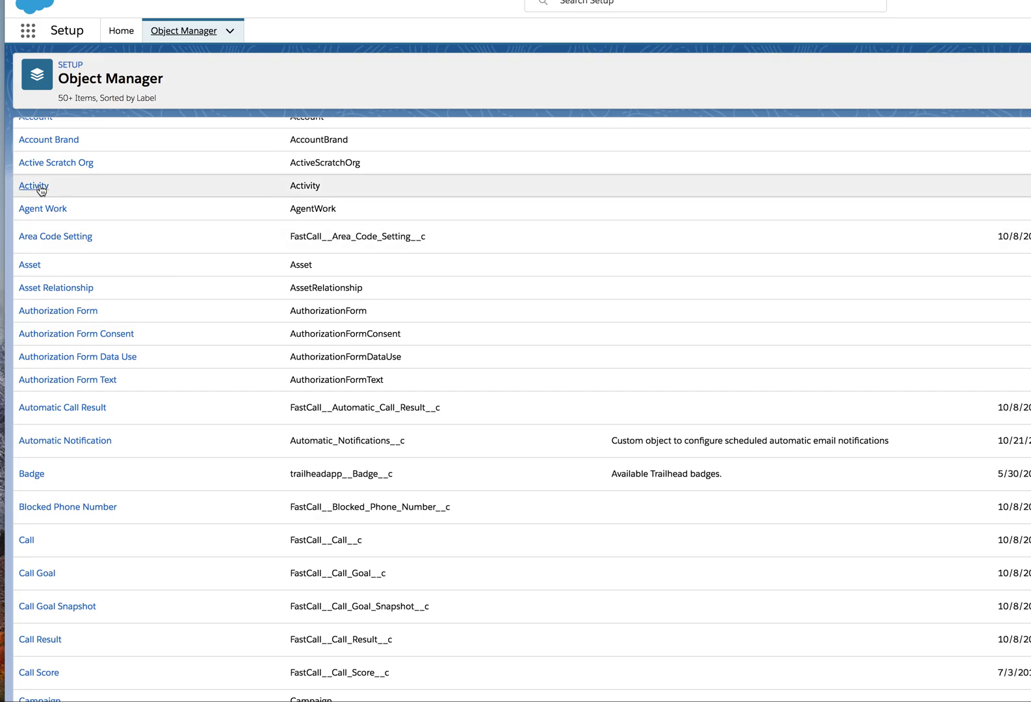
scroll(125, 431, down, 11)
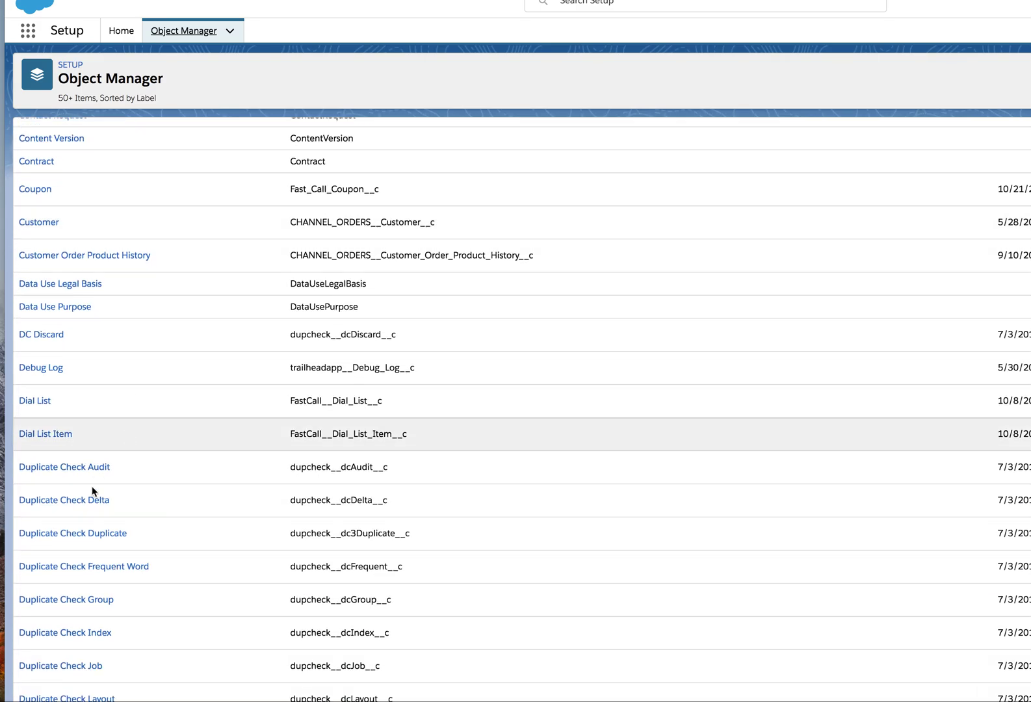
scroll(125, 431, down, 10)
scroll(127, 419, down, 10)
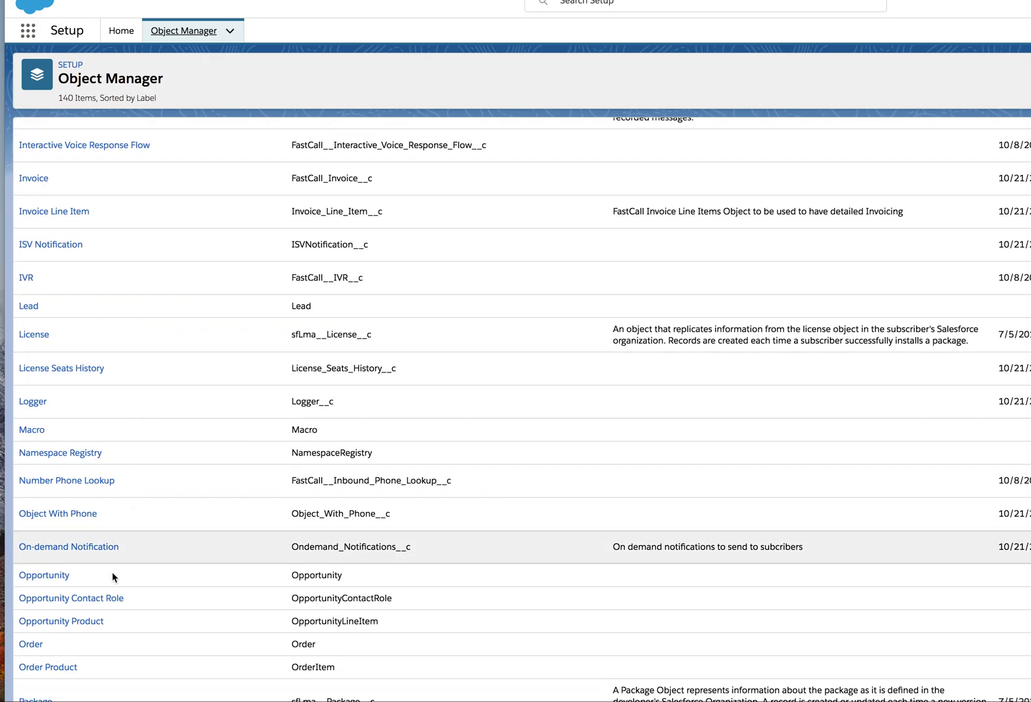
scroll(112, 575, down, 15)
scroll(112, 570, down, 2)
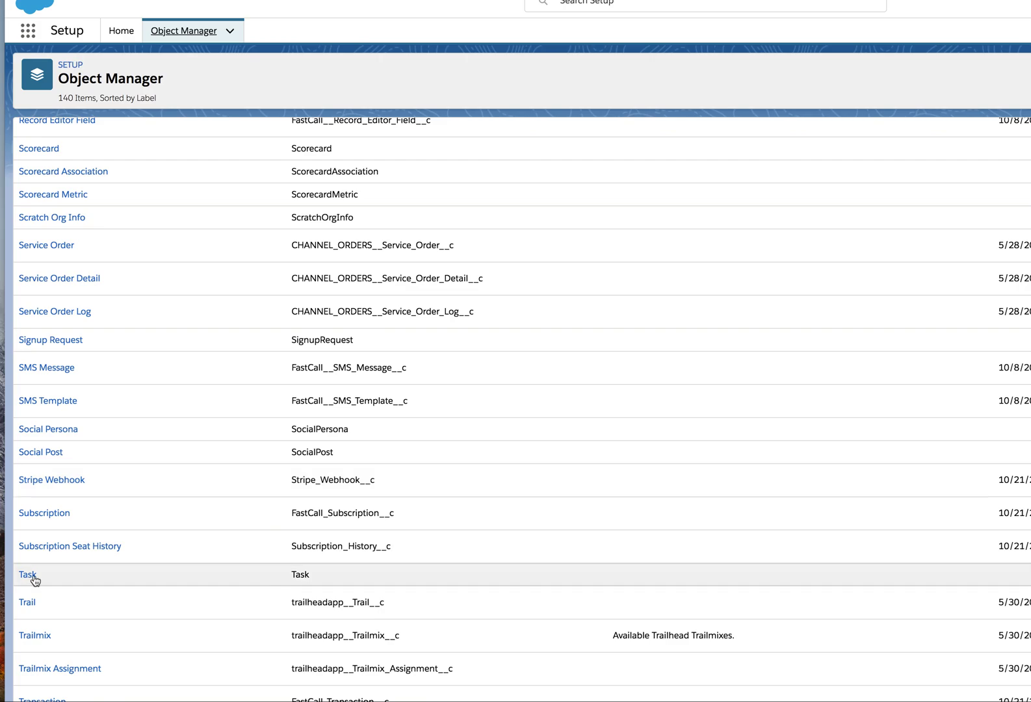
click(28, 575)
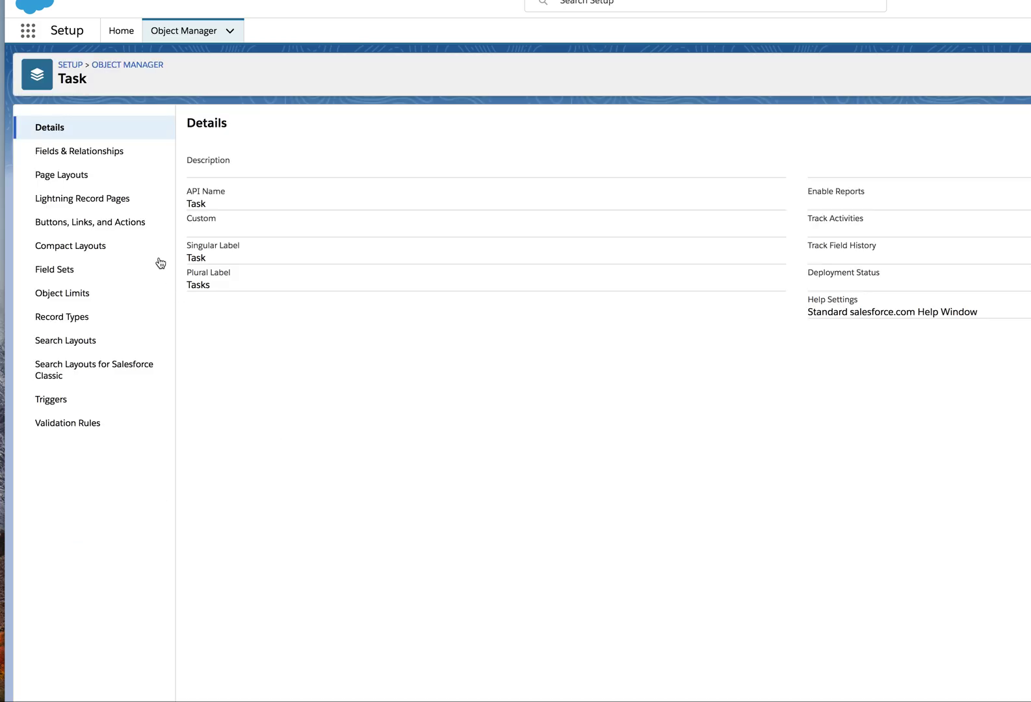
Step: Show the Task object's fields and relationships and check which fields are listed
click(91, 156)
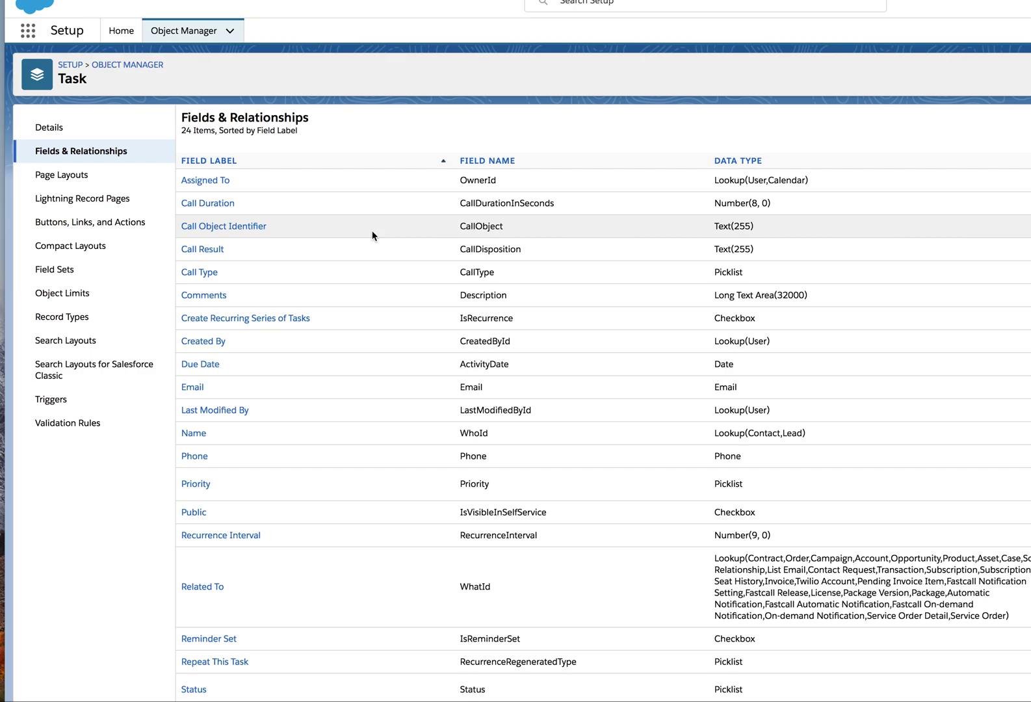
scroll(372, 235, down, 1)
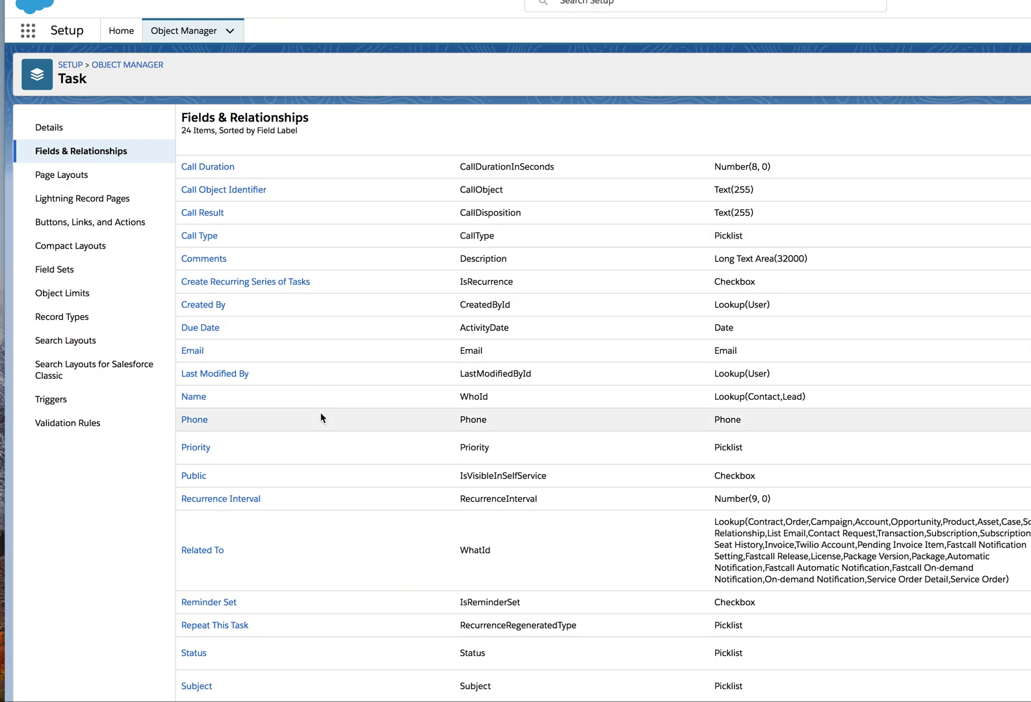
scroll(321, 418, up, 1)
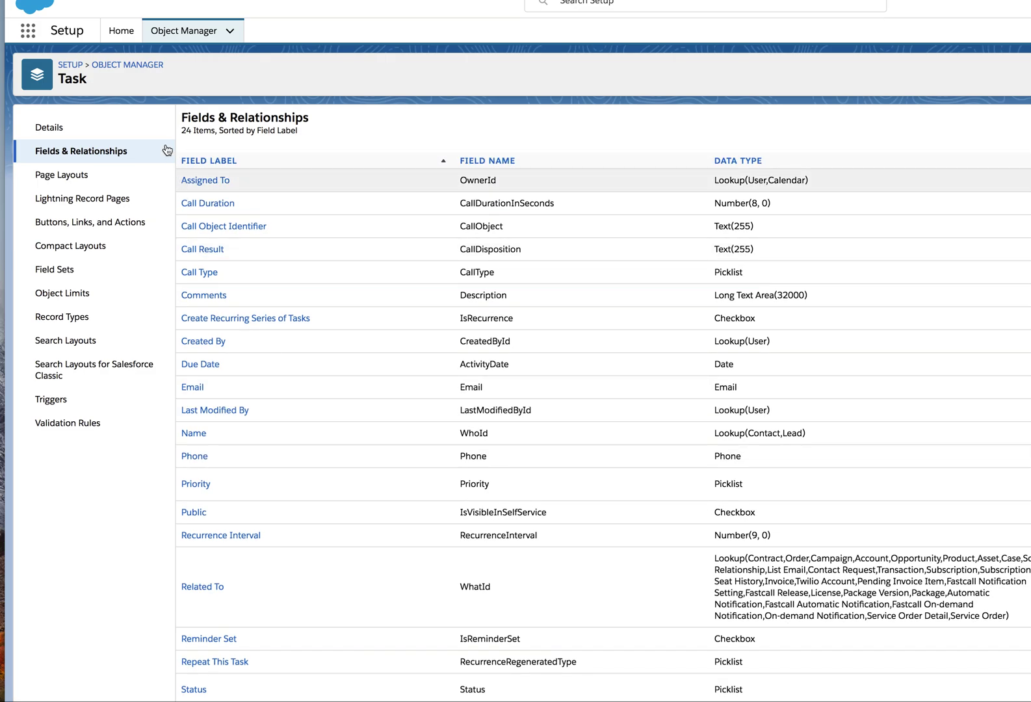
Step: Return to the Object Manager list, open the Activity object and review its fields and relationships for Fastcall fields
click(147, 66)
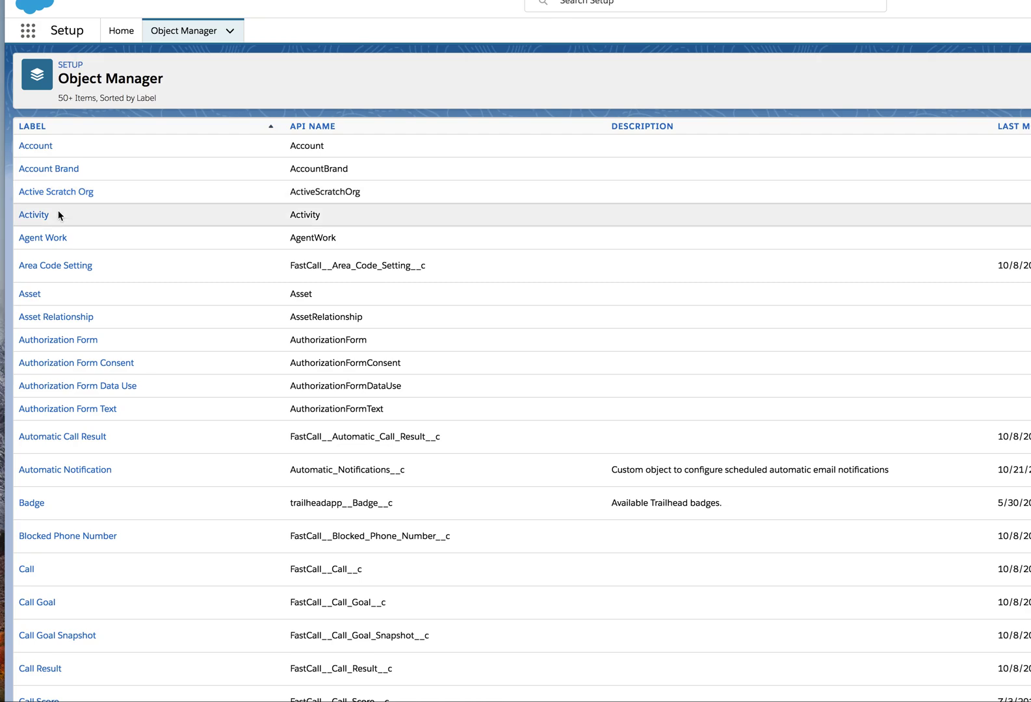
click(34, 221)
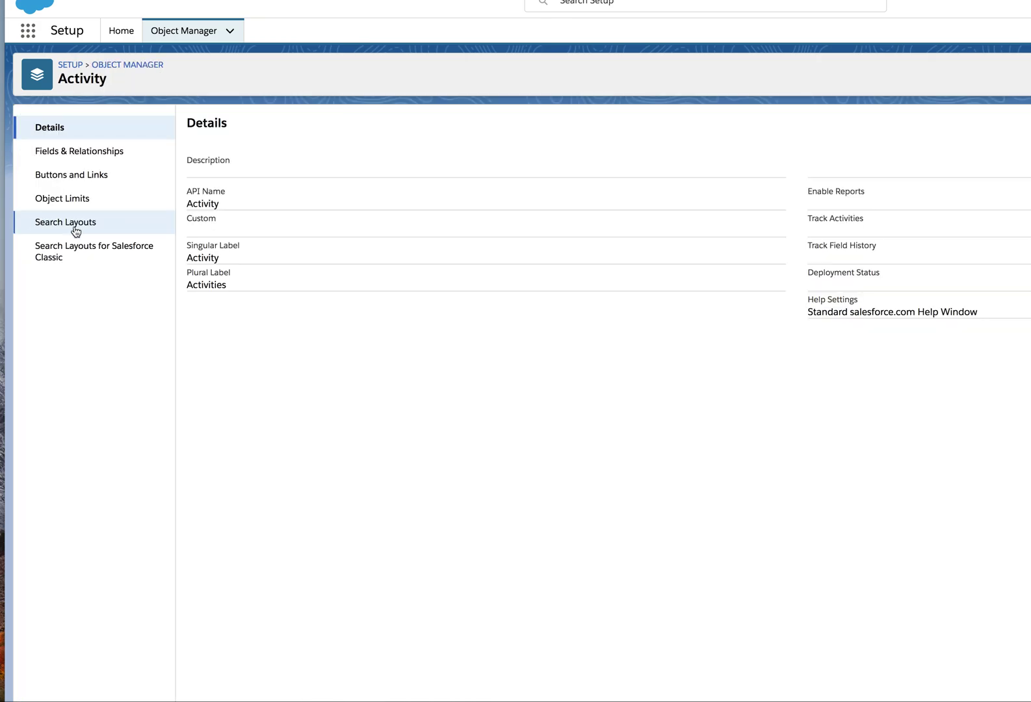
click(85, 158)
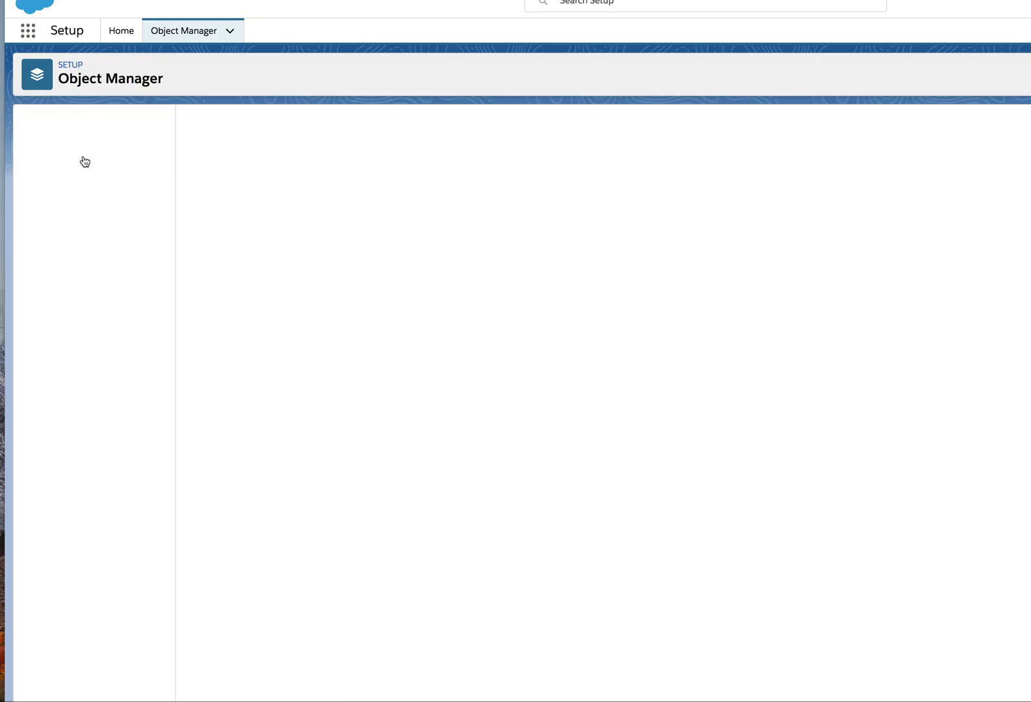
scroll(320, 300, down, 10)
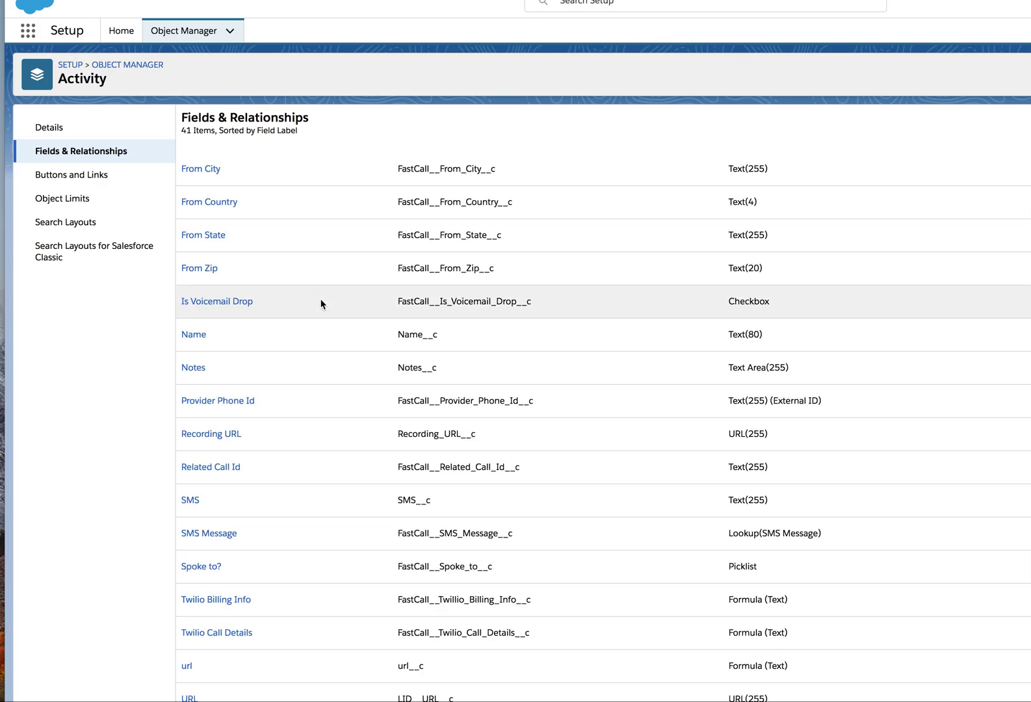
scroll(310, 293, up, 2)
scroll(310, 292, down, 2)
scroll(310, 293, up, 10)
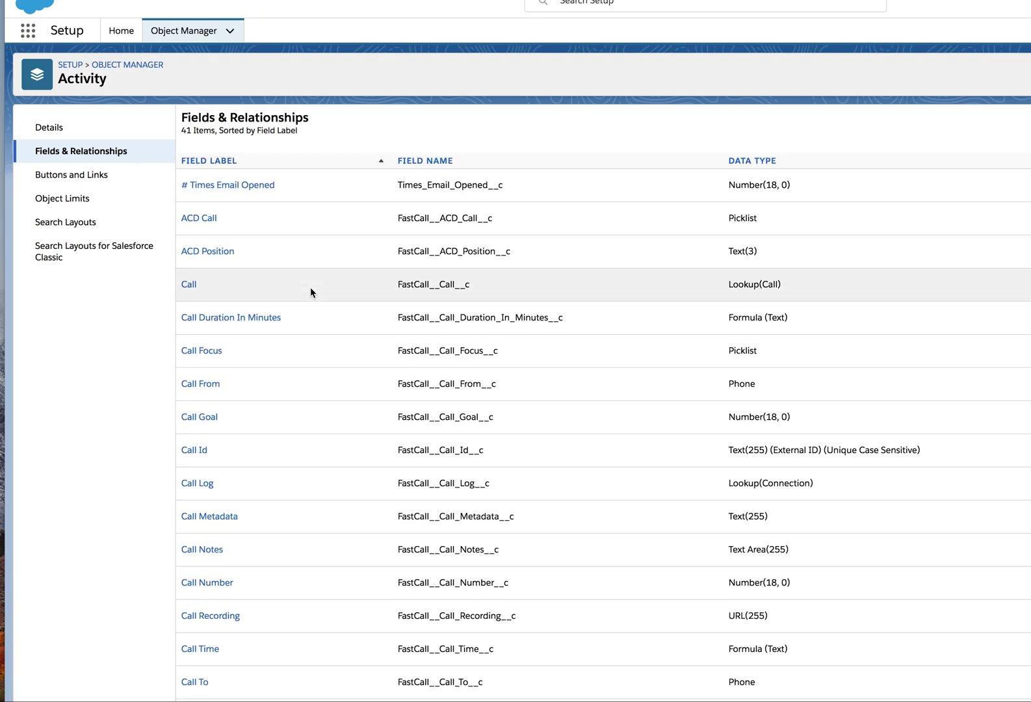
scroll(310, 288, down, 10)
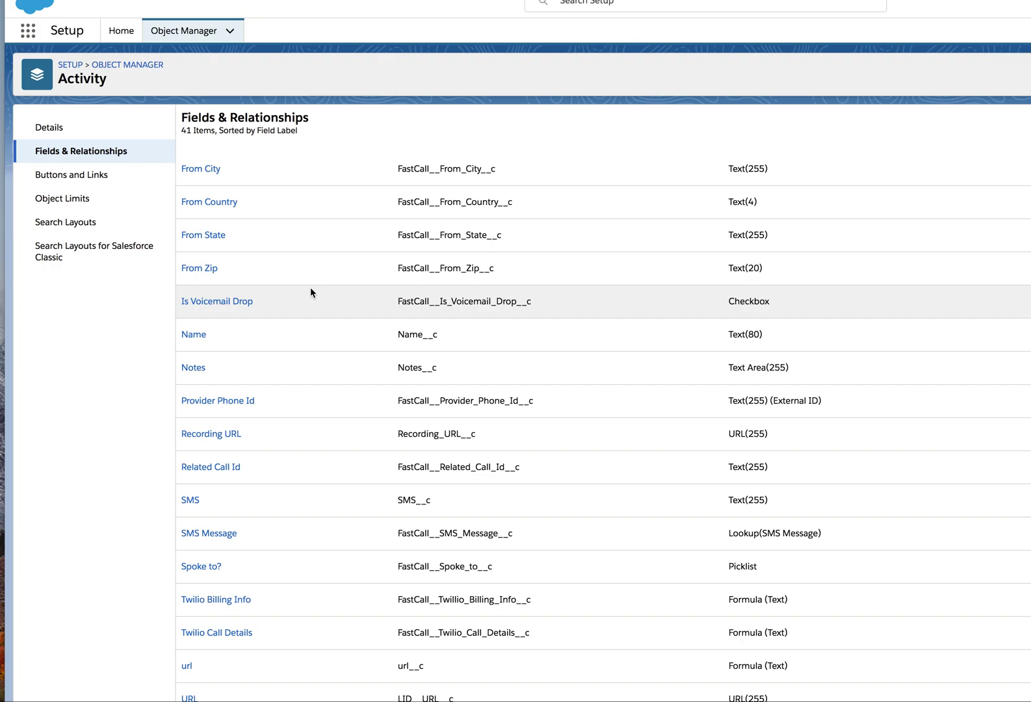
scroll(310, 292, up, 10)
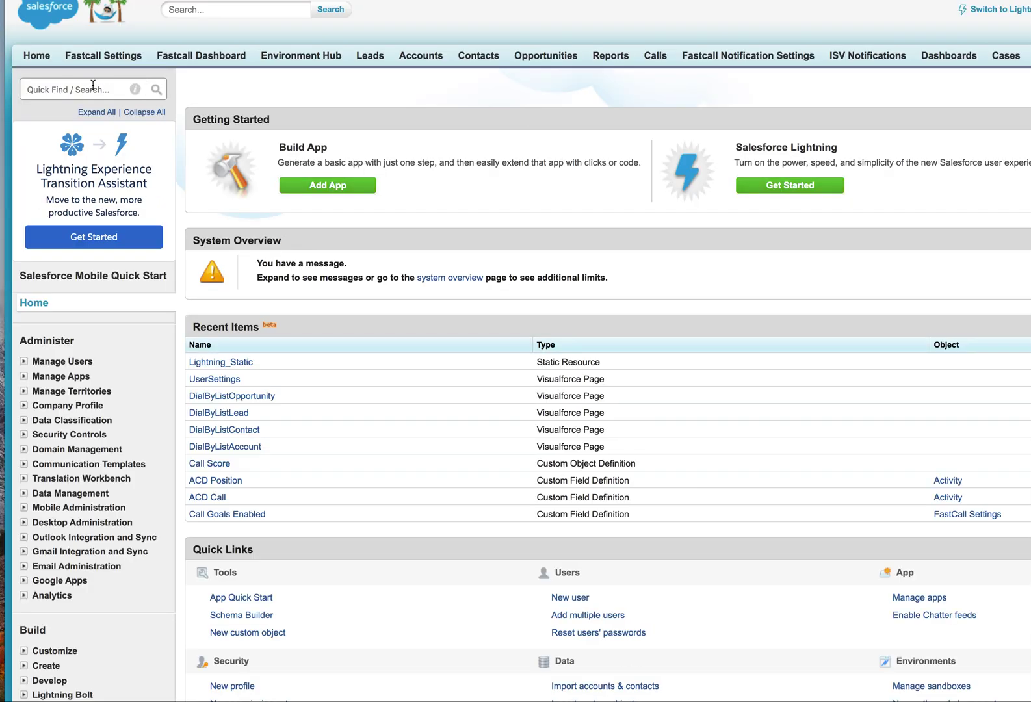
Step: Search the Salesforce Classic Setup for "activ" and open the Activity Custom Fields page
click(93, 85)
text(actvi)
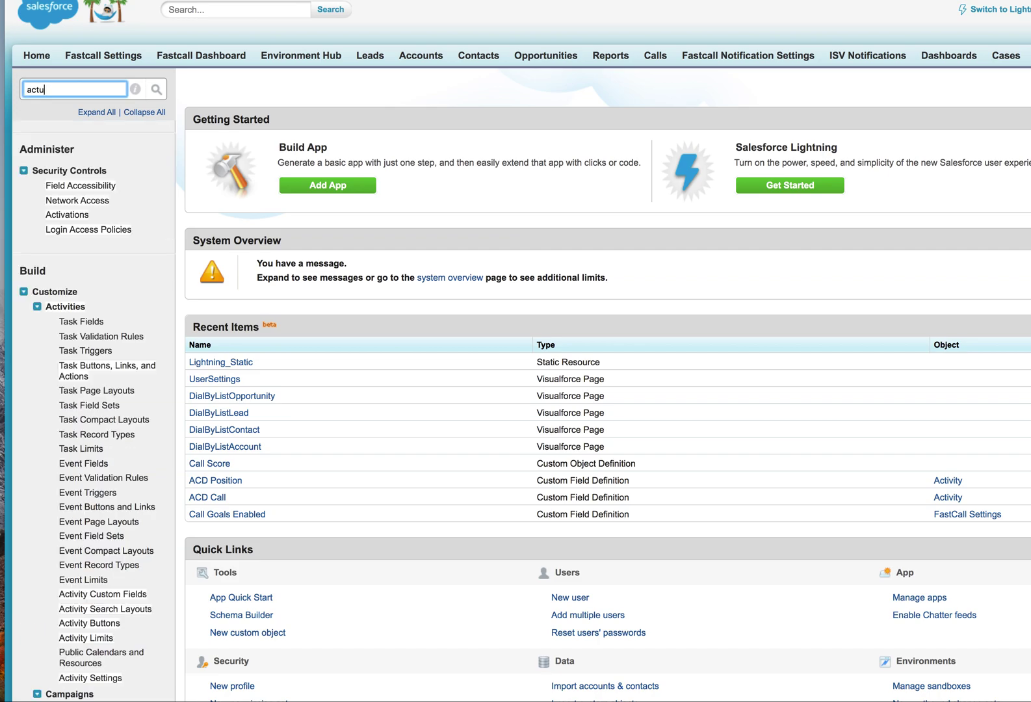
key(BackSpace)
key(BackSpace)
text(ic)
key(BackSpace)
text(v)
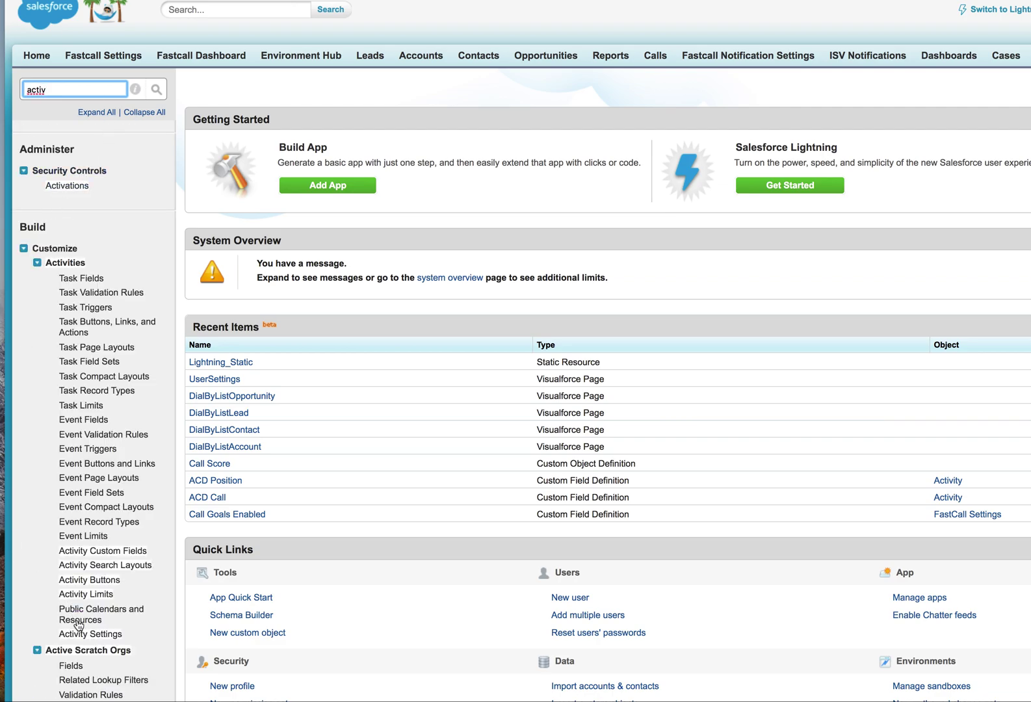
click(80, 558)
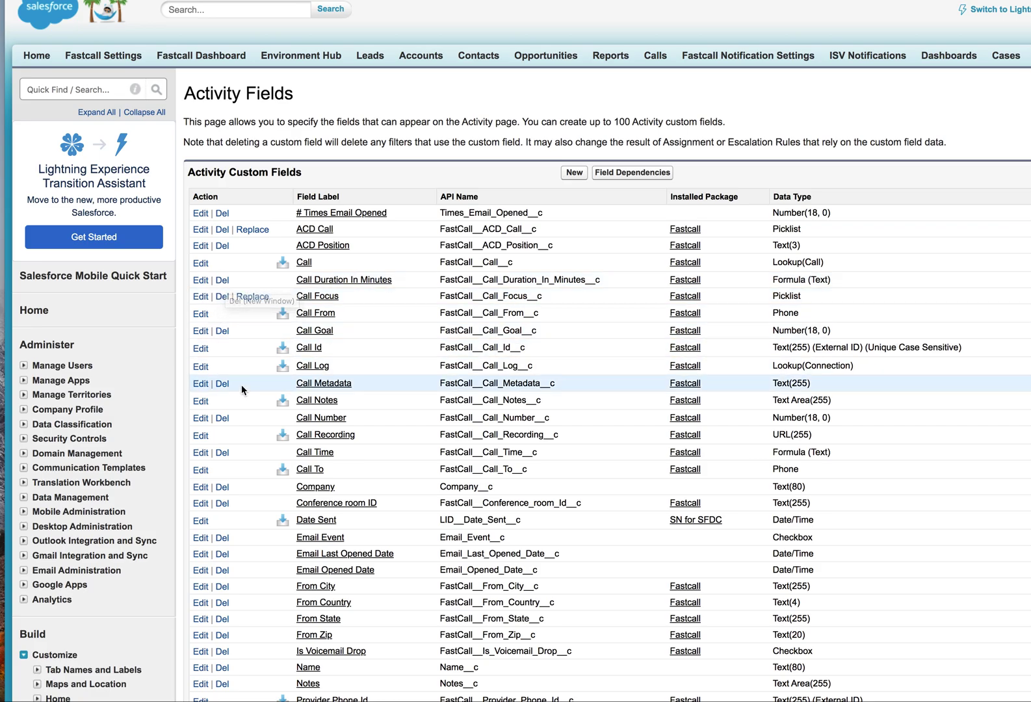
Step: Examine the activity custom fields to see which Fastcall package fields can be deleted
scroll(240, 384, down, 3)
scroll(242, 384, down, 3)
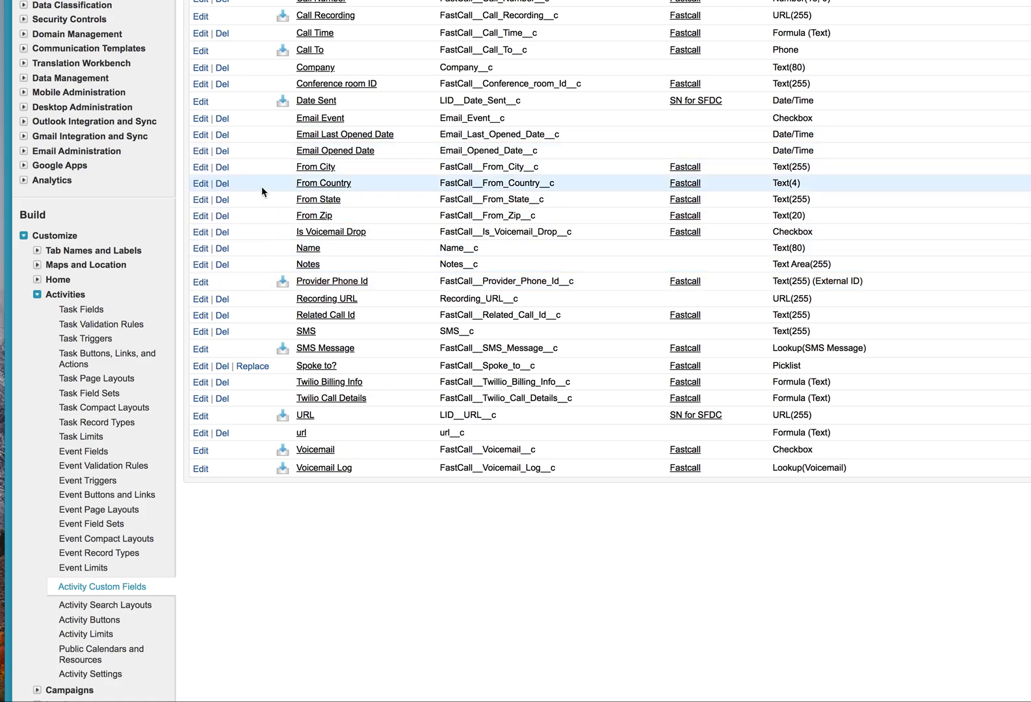
scroll(262, 189, up, 6)
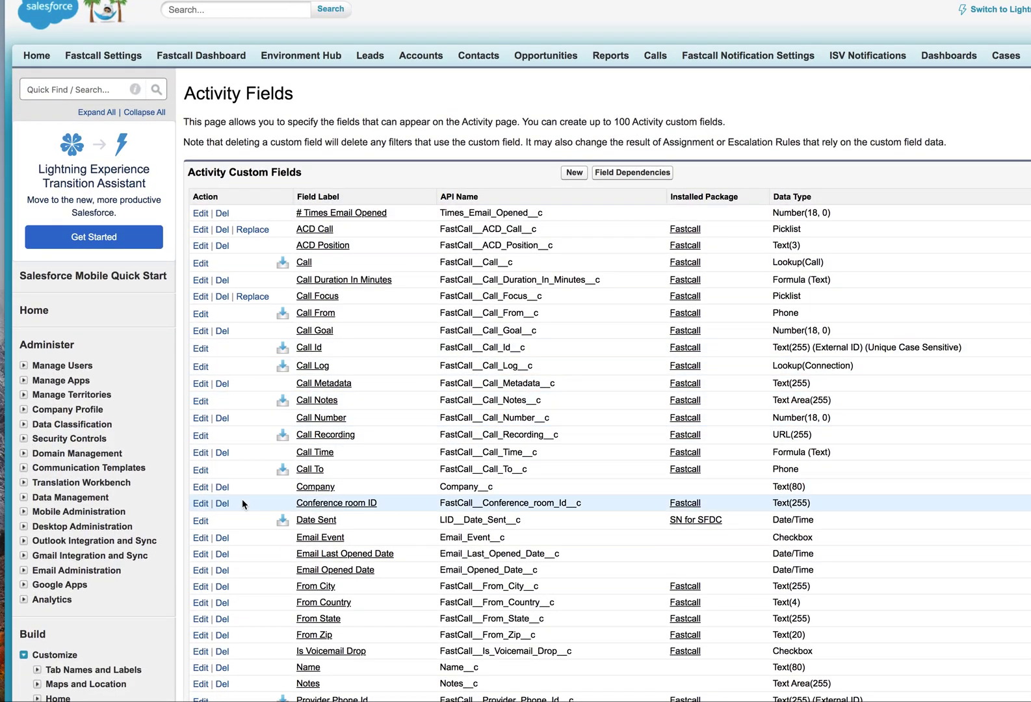
scroll(241, 498, down, 2)
scroll(242, 498, down, 3)
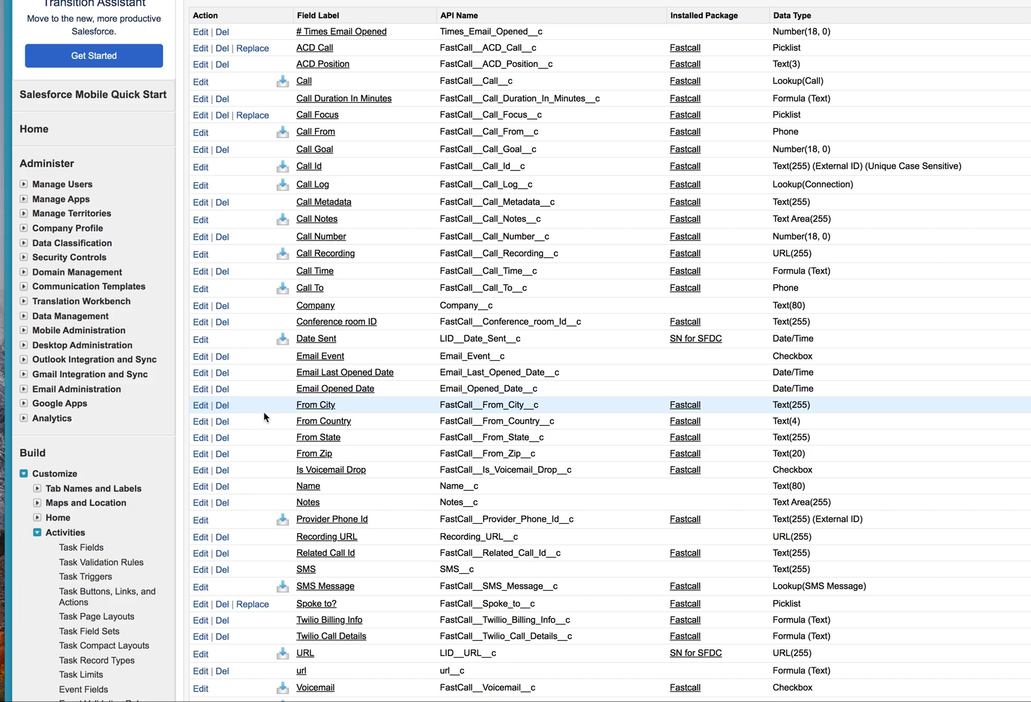
scroll(264, 417, up, 5)
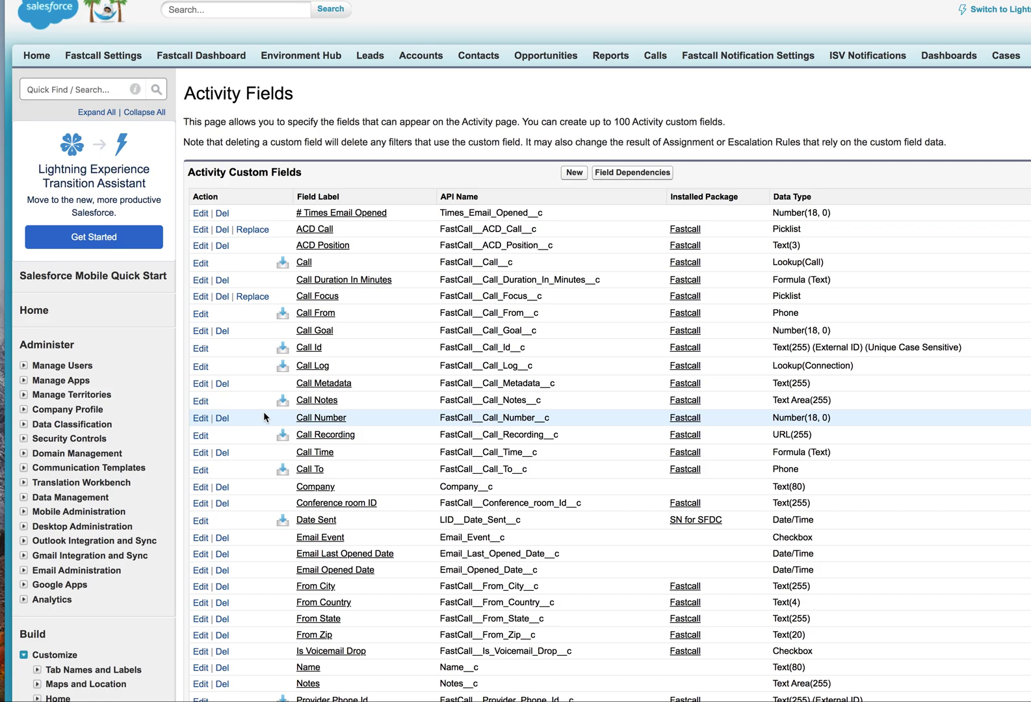
Step: Delete the Fastcall package's From City custom field from the activity fields, confirming that the field should be deleted
scroll(264, 416, down, 2)
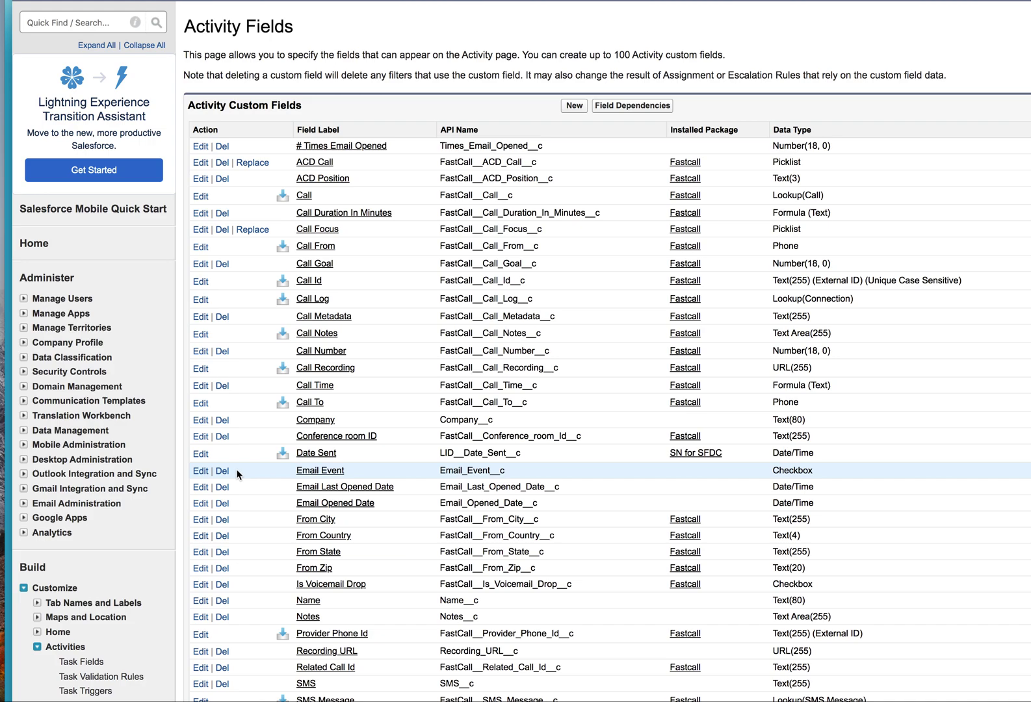
click(223, 520)
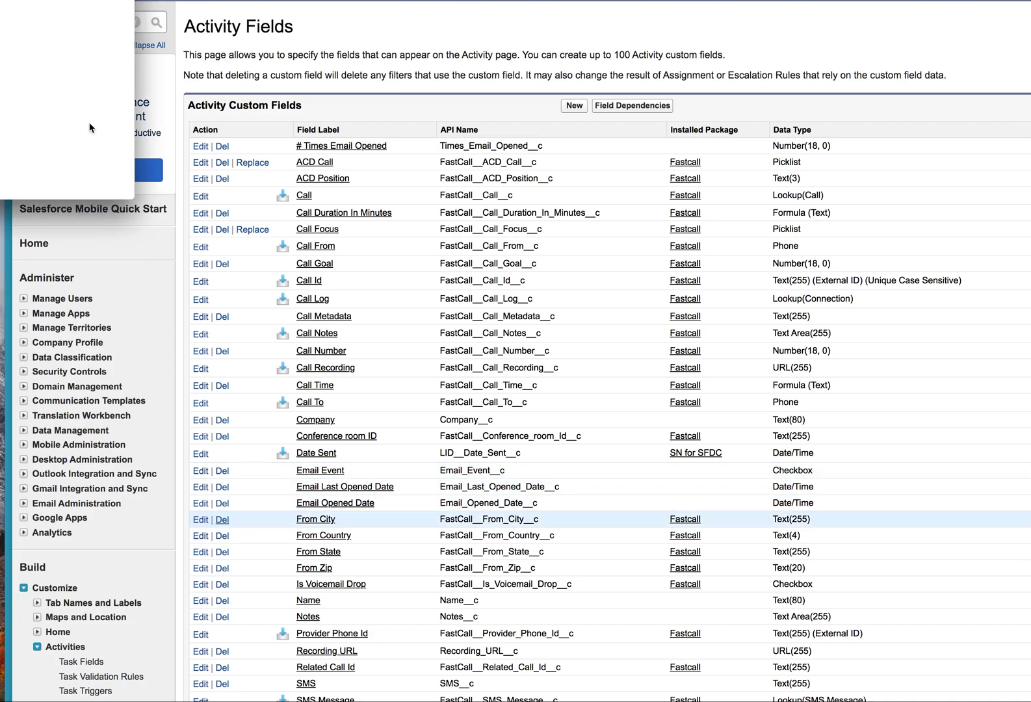
drag(4, 0, 439, 58)
click(276, 315)
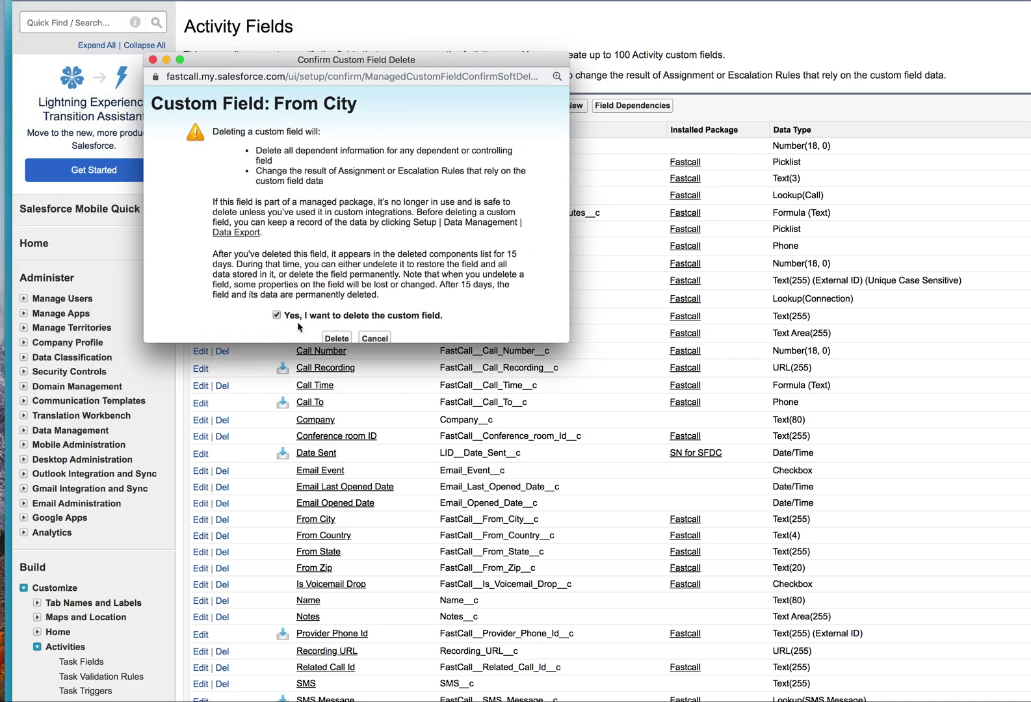
click(337, 338)
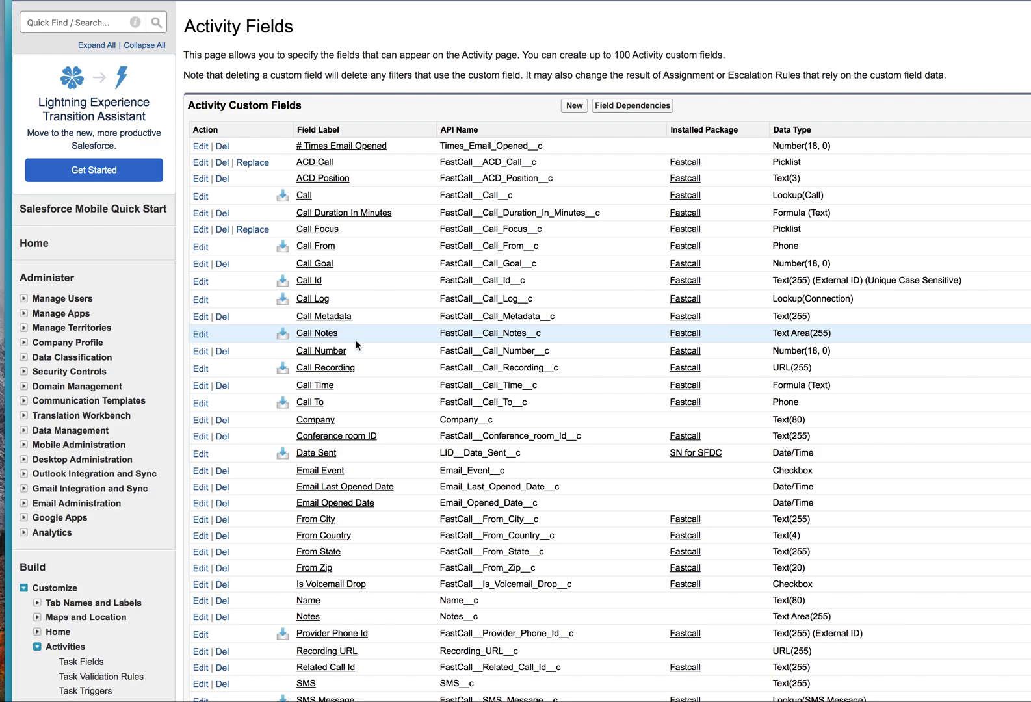